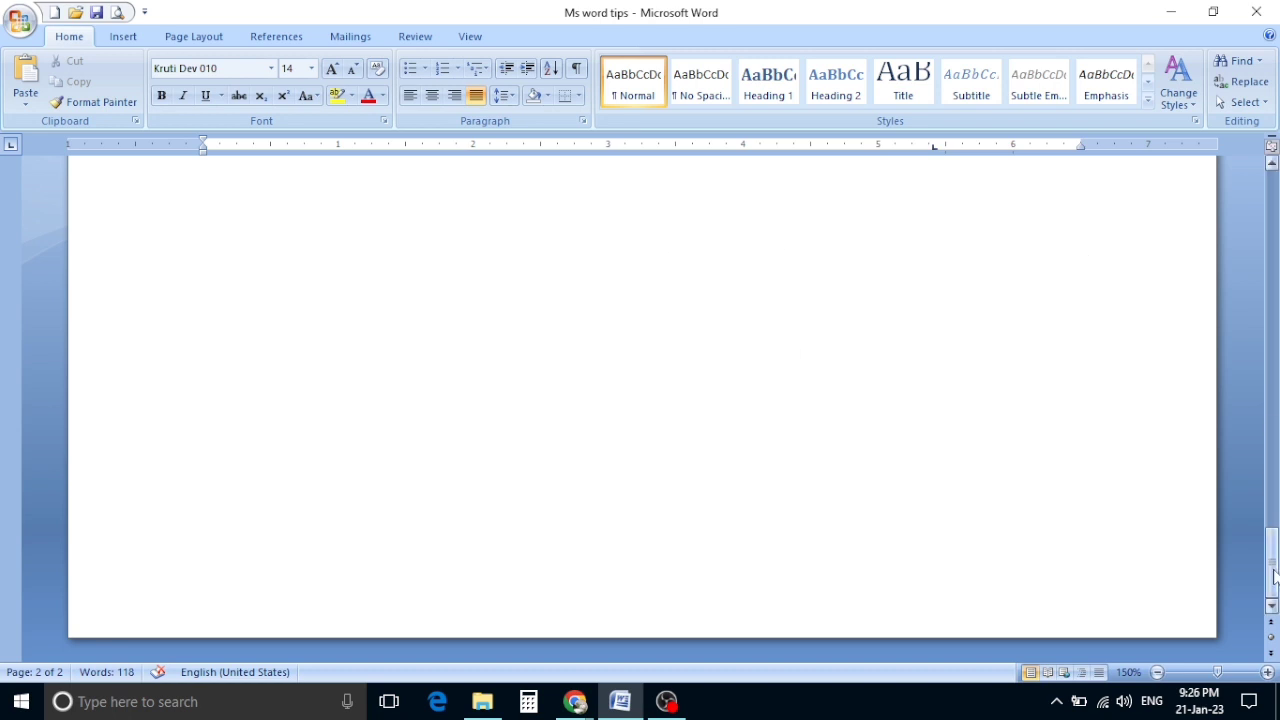
# Step: Scroll back to the top so page 1's Hindi paragraph about MS Word is visible
pyautogui.moveTo(1273, 575); pyautogui.dragTo(1273, 200)
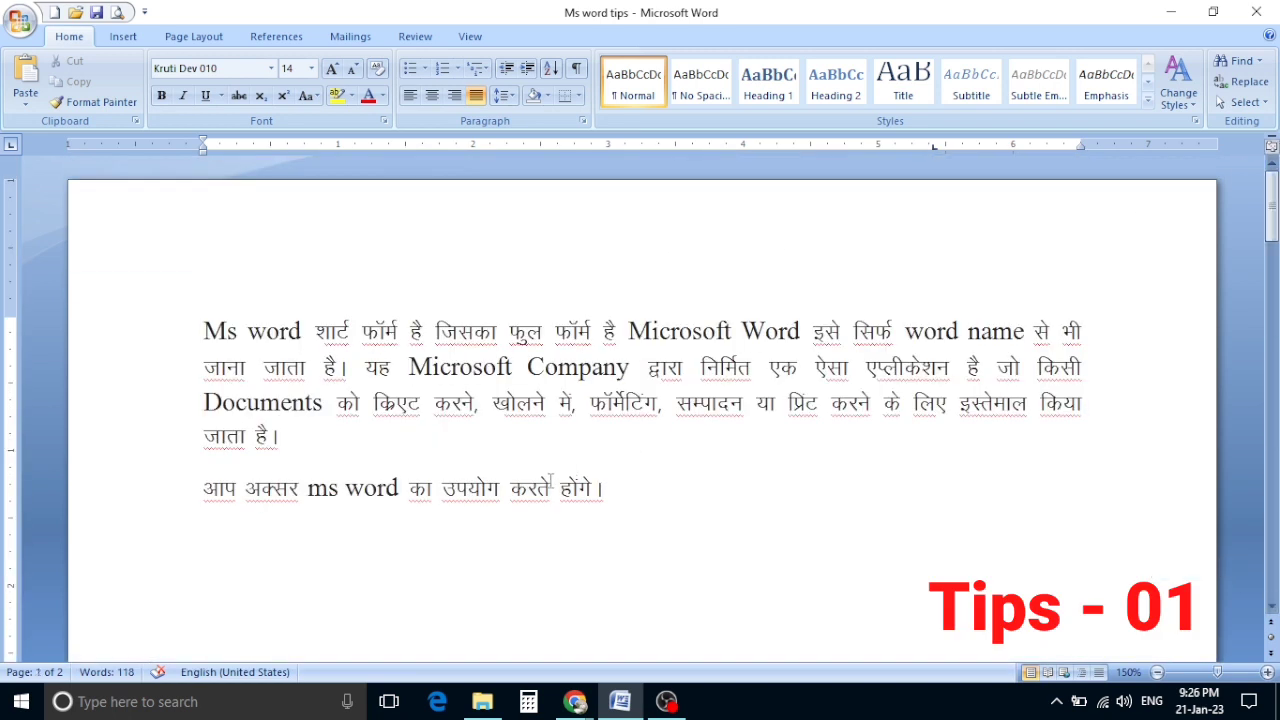
pyautogui.moveTo(218, 333); pyautogui.dragTo(314, 333)
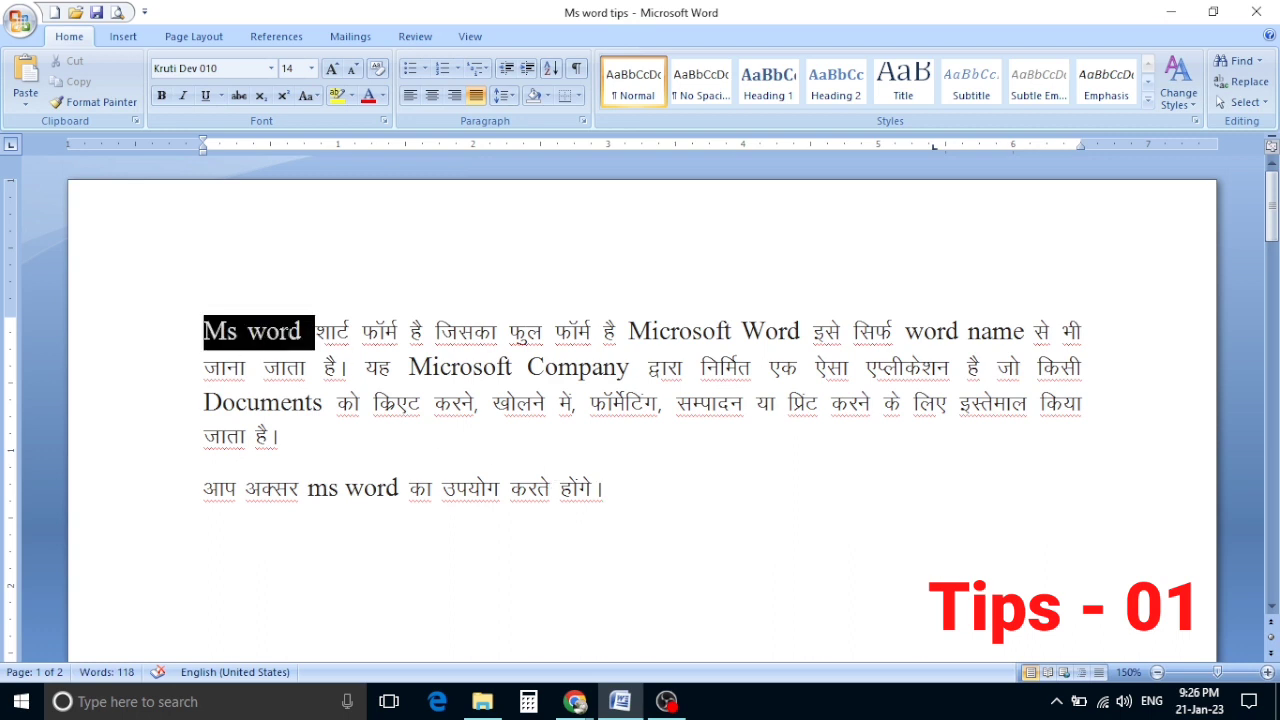
pyautogui.click(720, 331)
pyautogui.moveTo(630, 331); pyautogui.dragTo(1032, 331)
pyautogui.moveTo(402, 368); pyautogui.dragTo(628, 368)
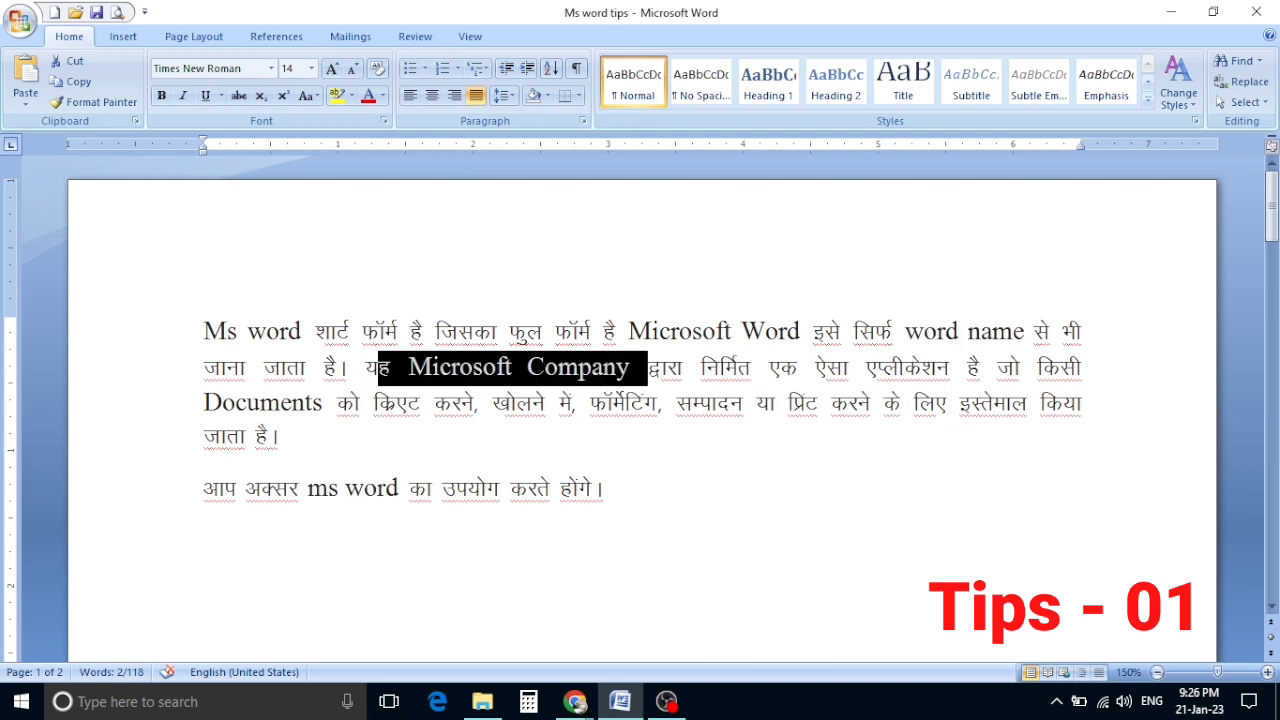
pyautogui.moveTo(204, 403); pyautogui.dragTo(358, 411)
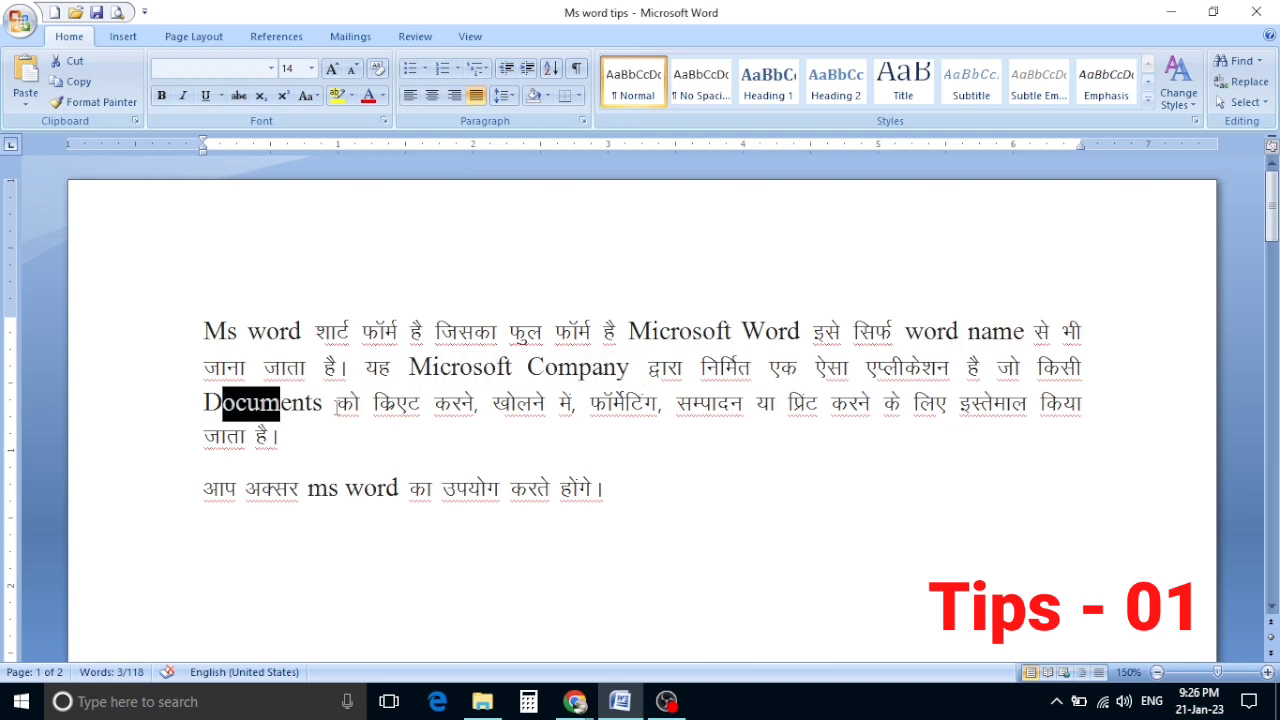
pyautogui.click(441, 488)
pyautogui.click(228, 331)
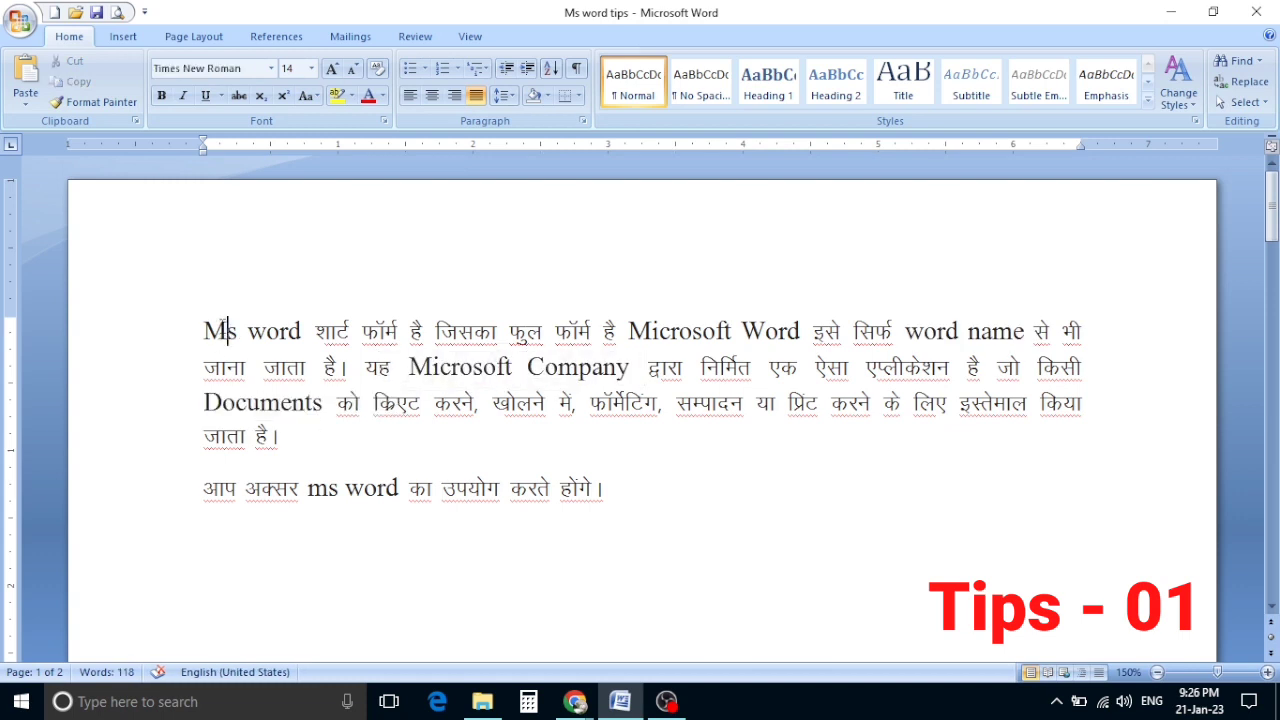
pyautogui.click(204, 331)
# Step: Start recording Macro6 and assign it the keyboard shortcut Ctrl+1
pyautogui.click(481, 39)
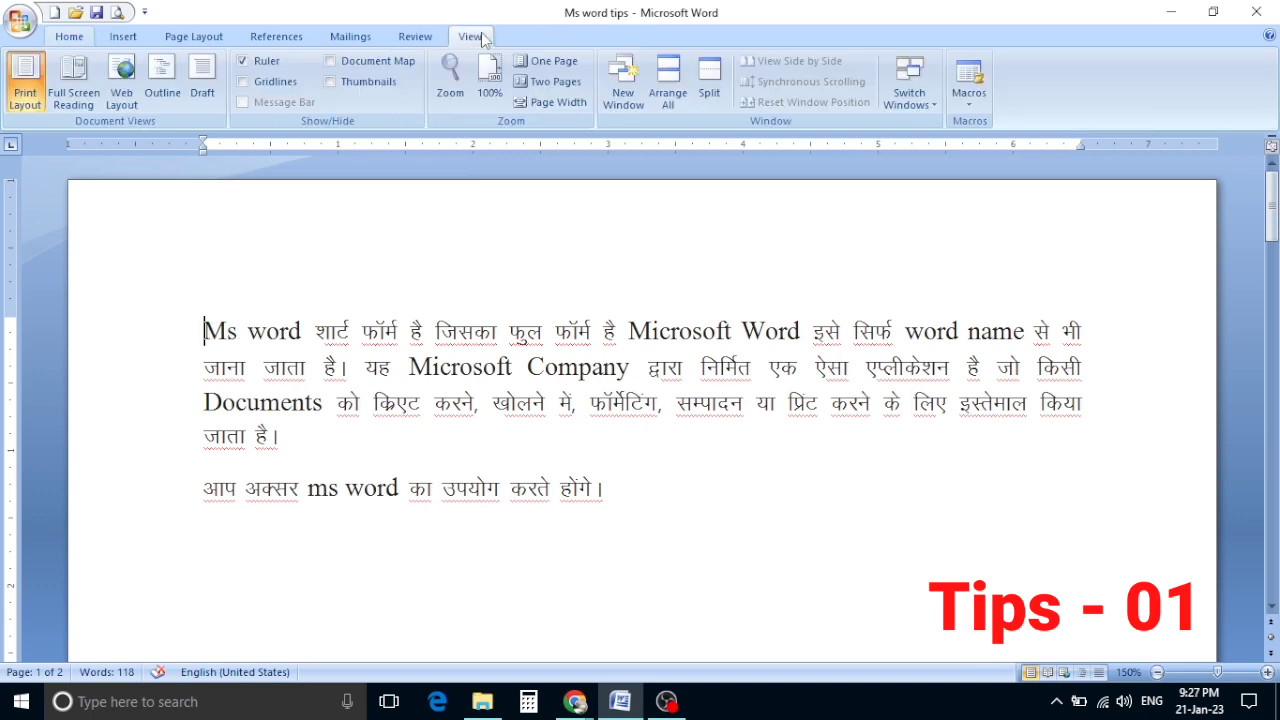
pyautogui.click(978, 100)
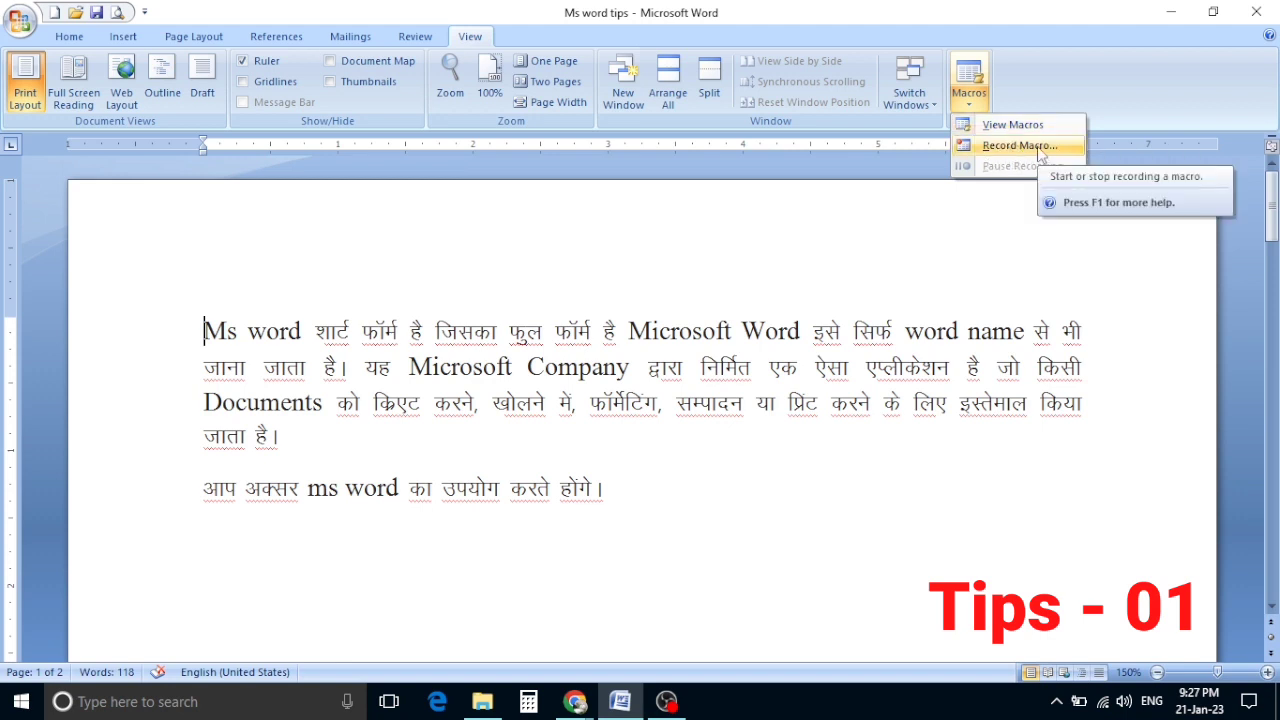
pyautogui.click(1020, 146)
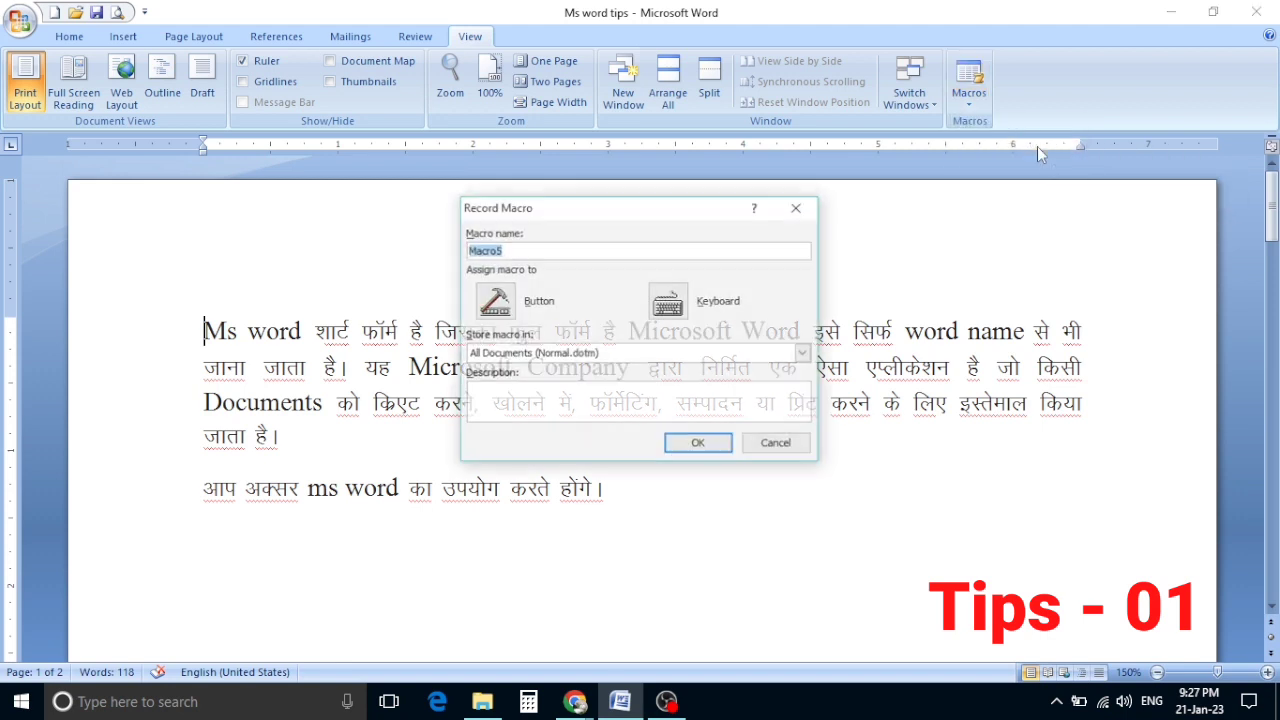
pyautogui.click(669, 300)
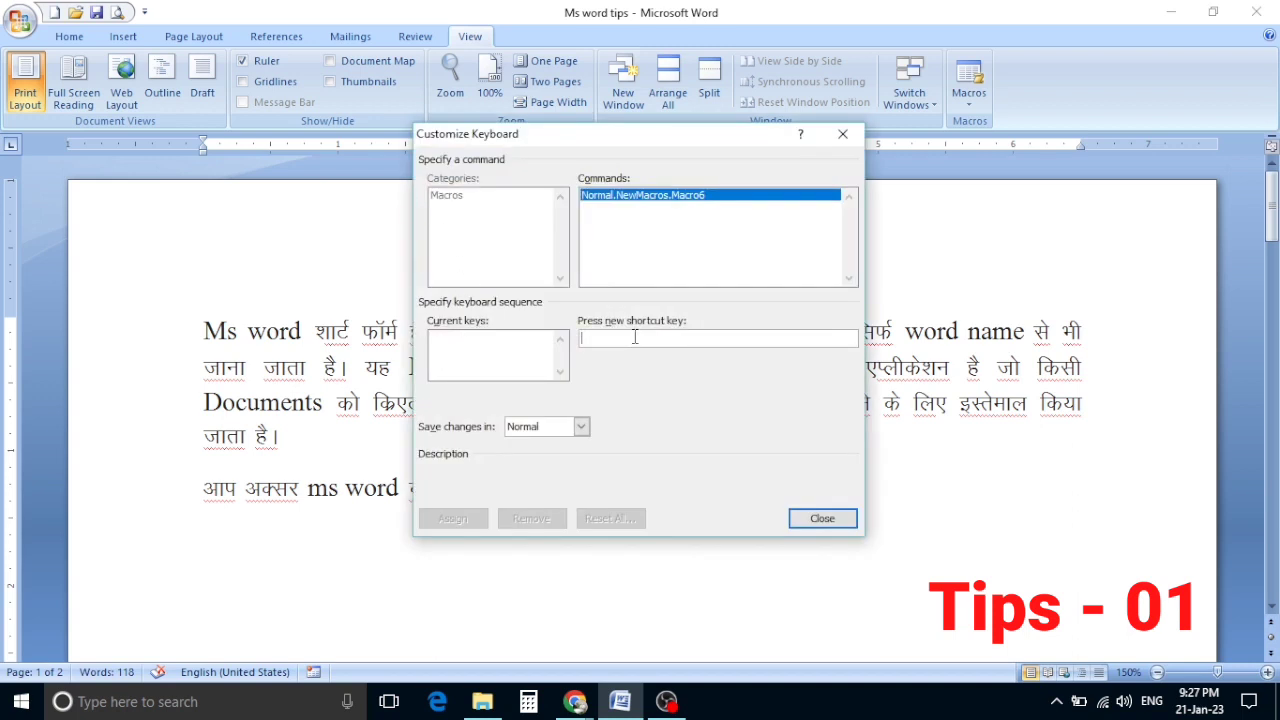
pyautogui.hotkey('ctrl', '1')
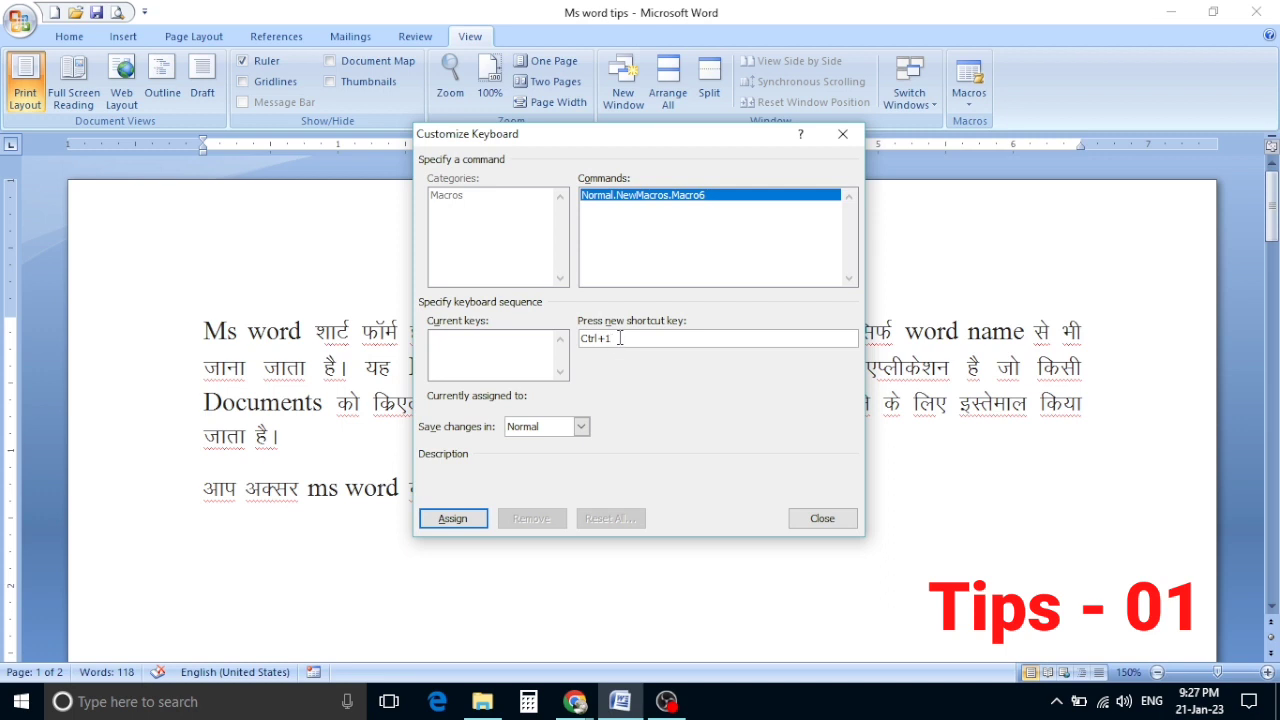
pyautogui.click(468, 518)
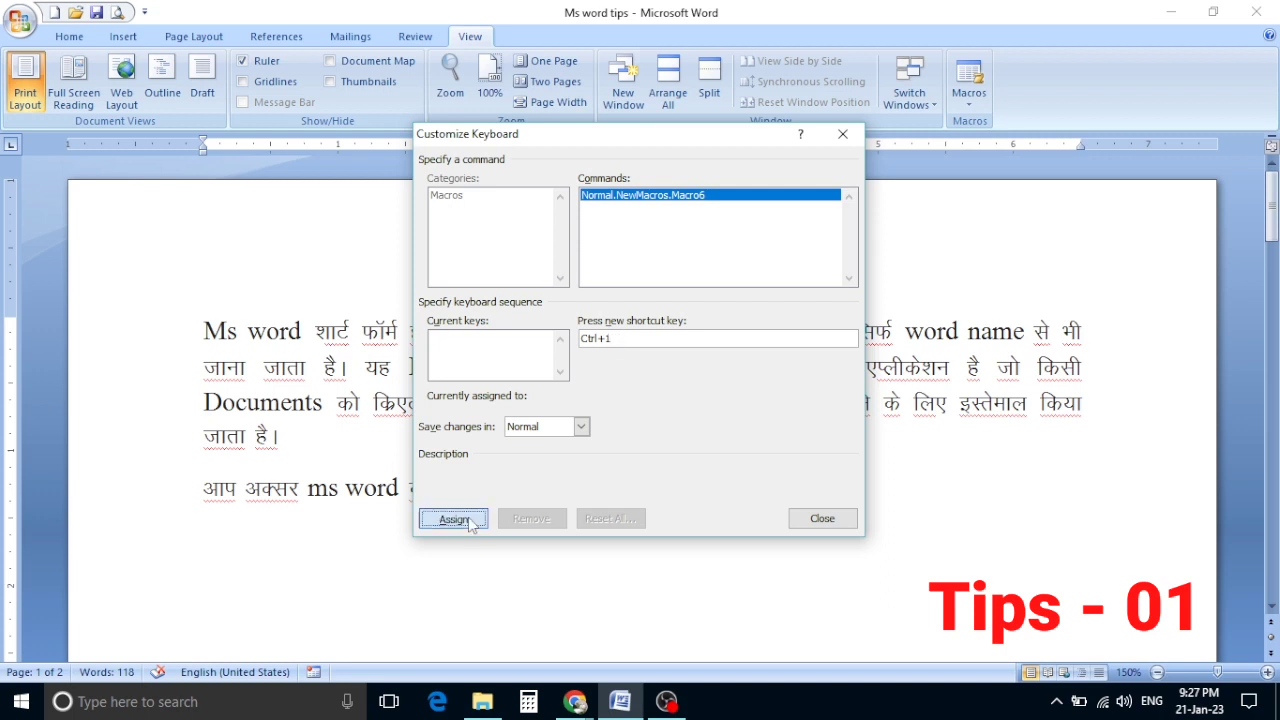
pyautogui.click(822, 518)
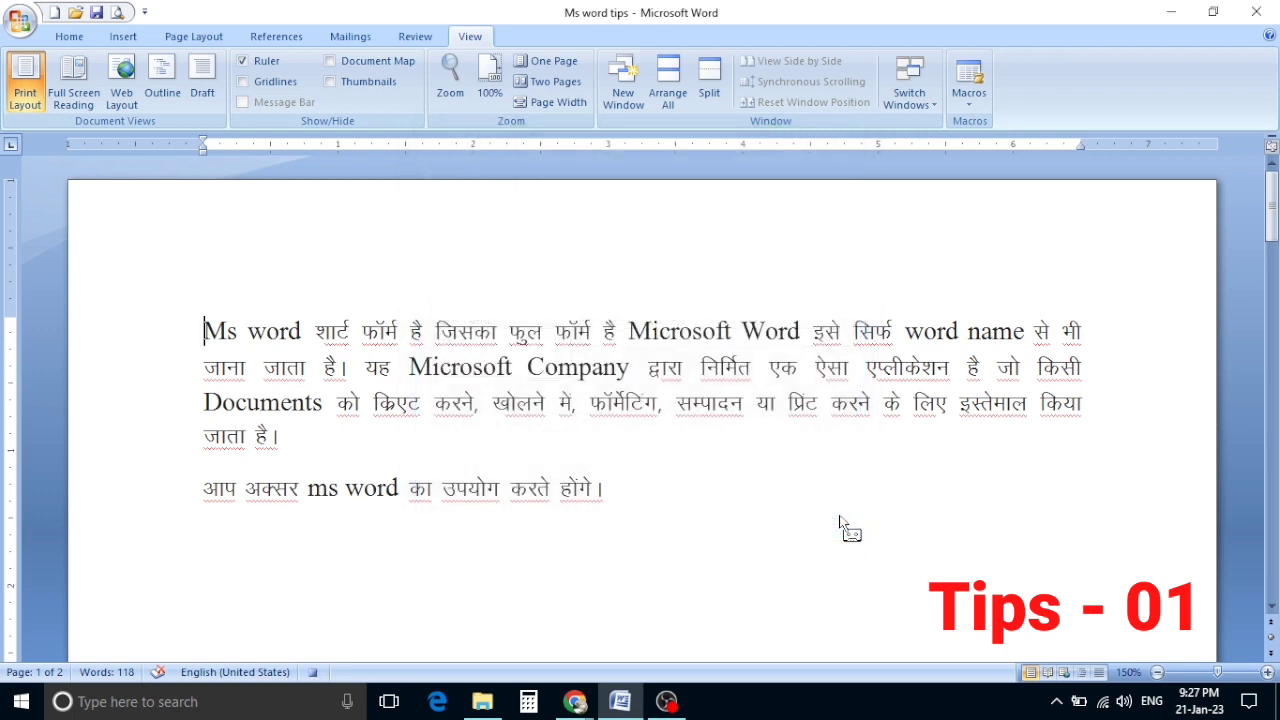
# Step: Set the font to Times New Roman, then stop the macro recording
pyautogui.click(70, 38)
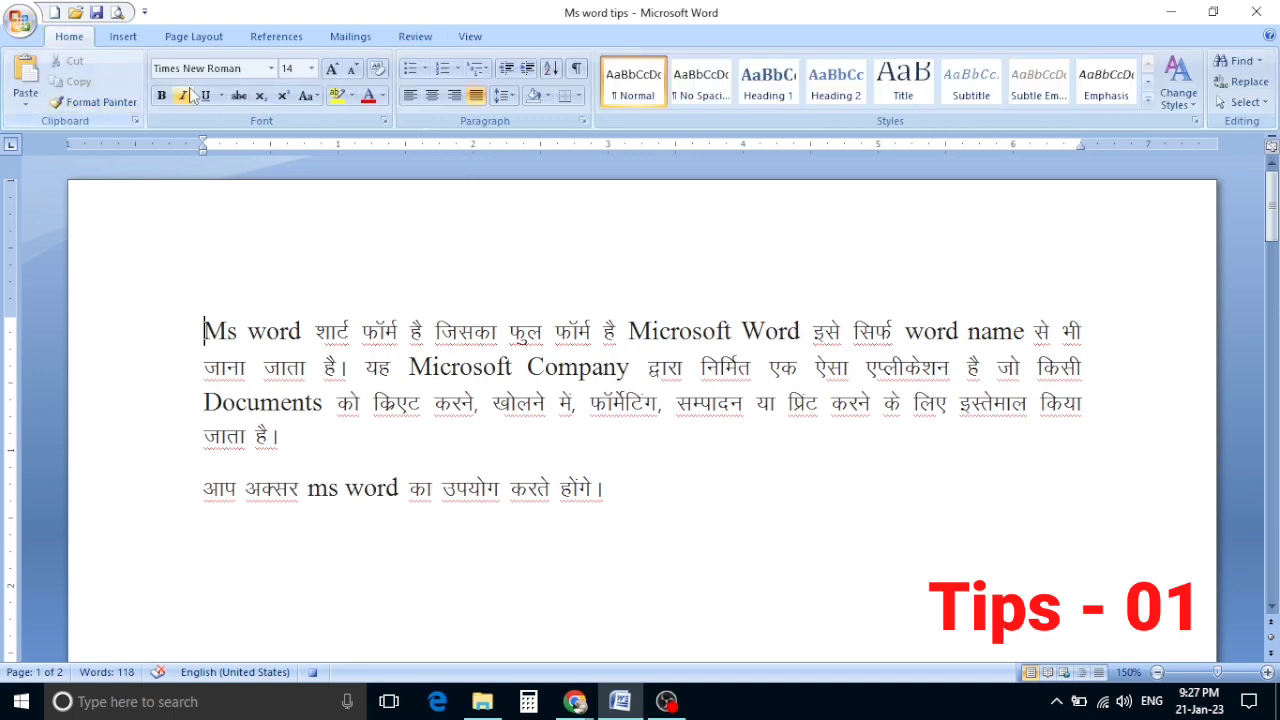
pyautogui.click(271, 68)
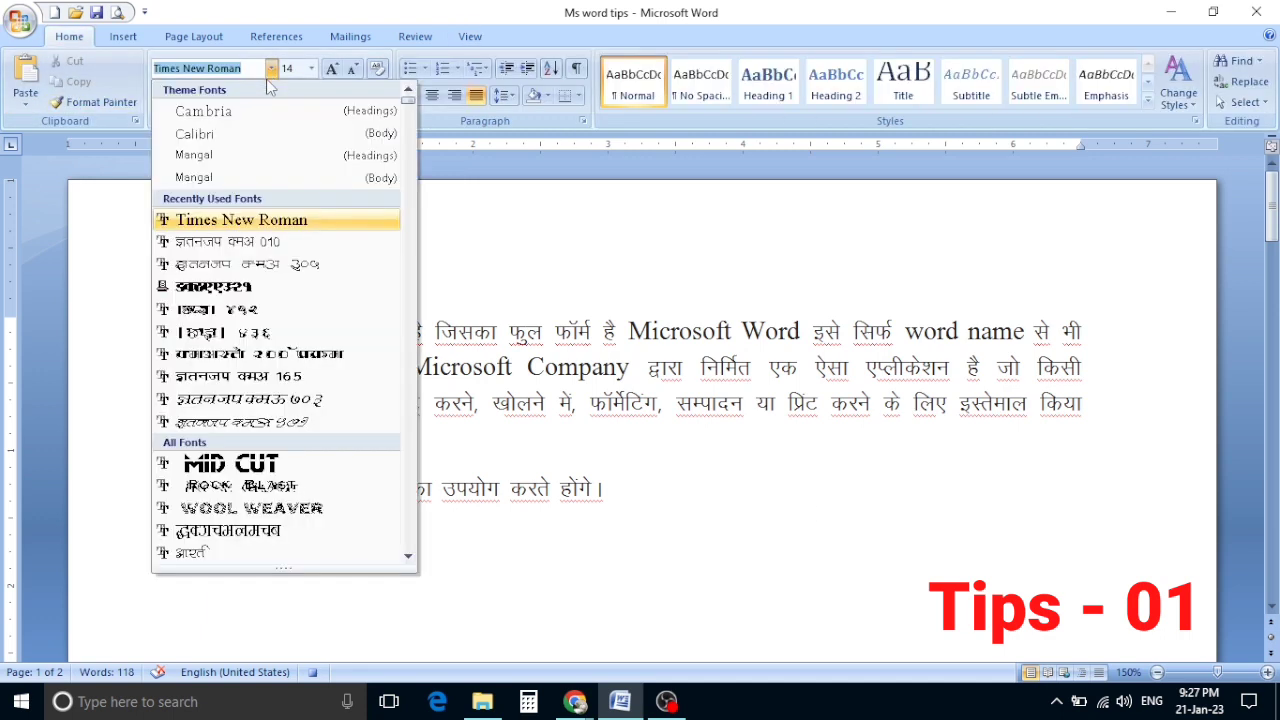
pyautogui.click(248, 228)
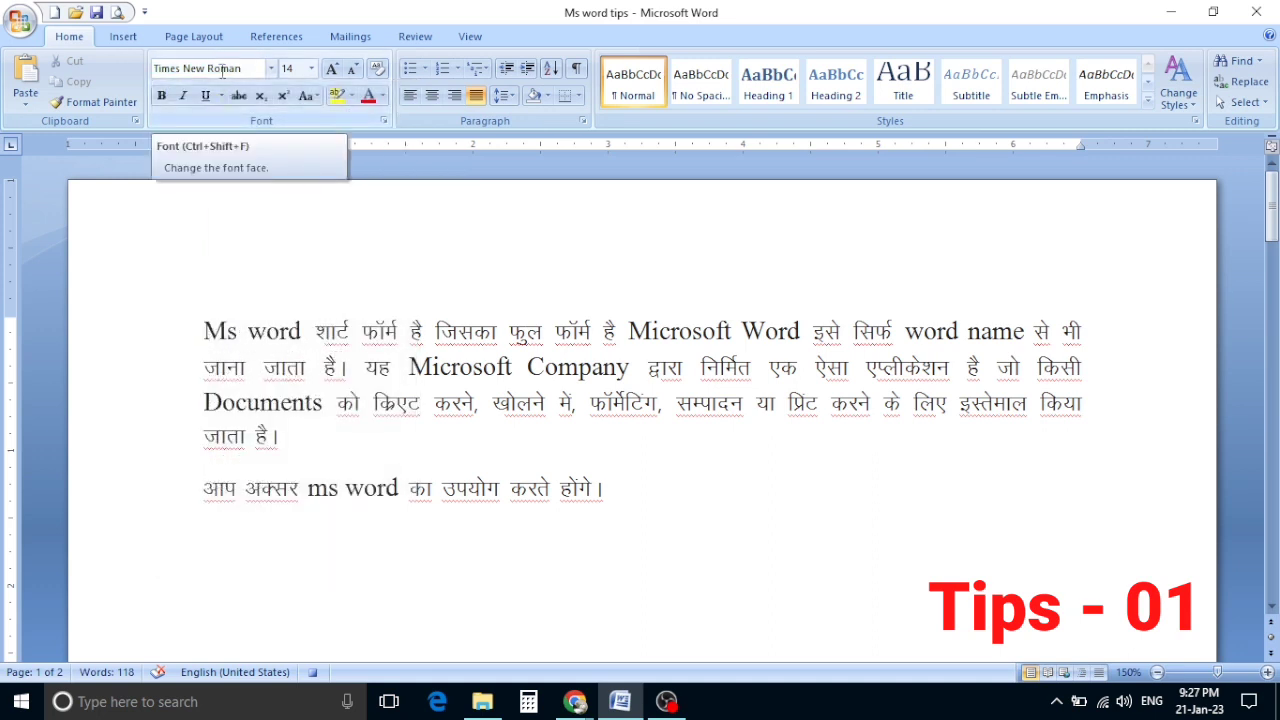
pyautogui.click(470, 37)
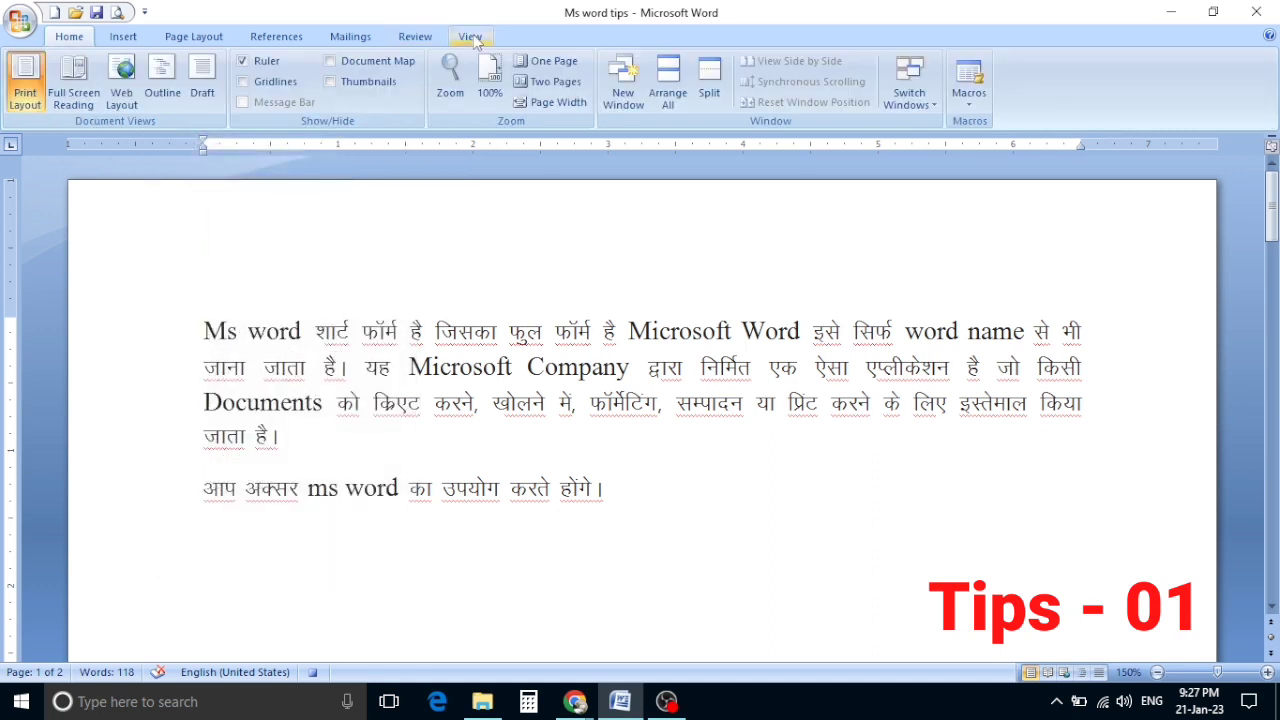
pyautogui.click(984, 102)
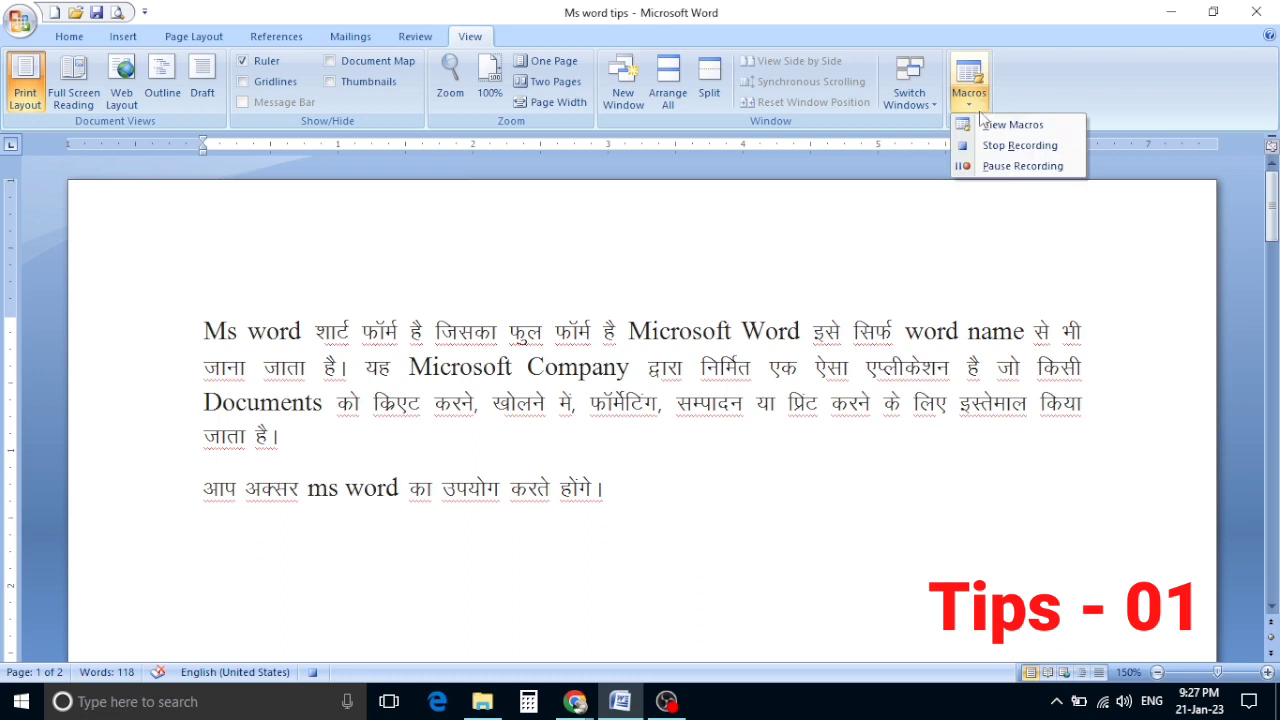
pyautogui.click(1000, 166)
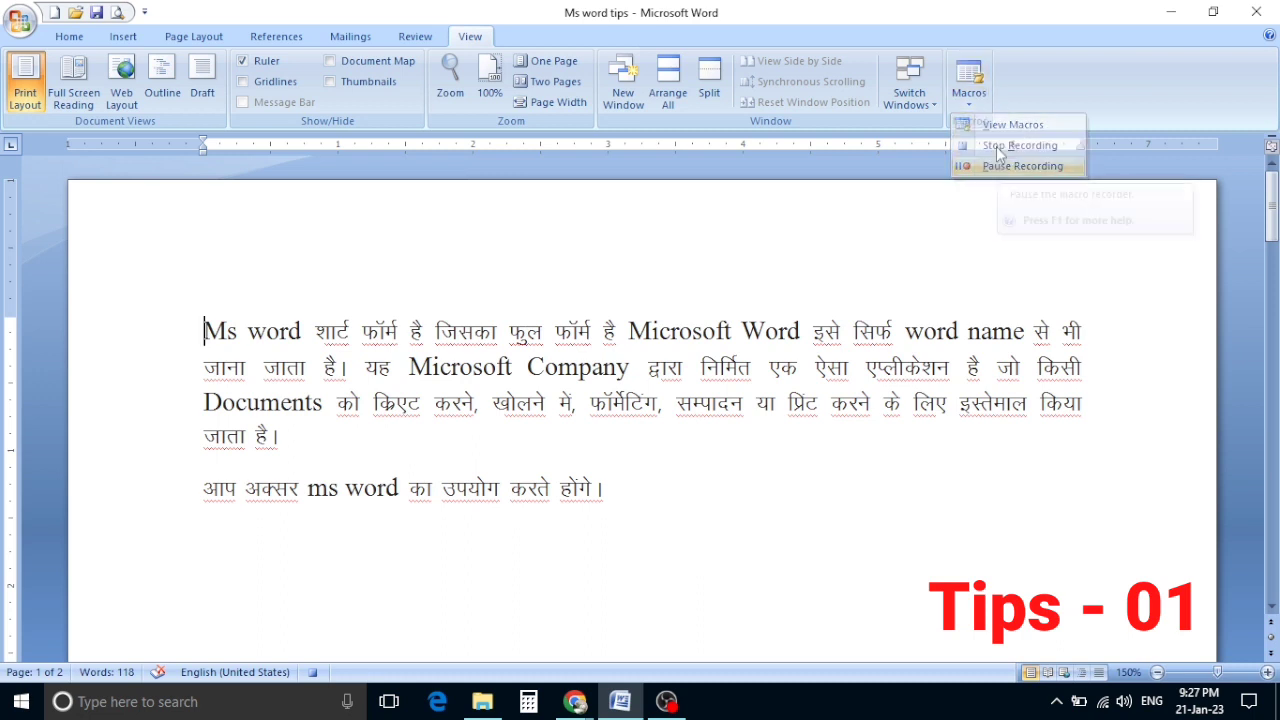
pyautogui.click(972, 95)
pyautogui.click(992, 146)
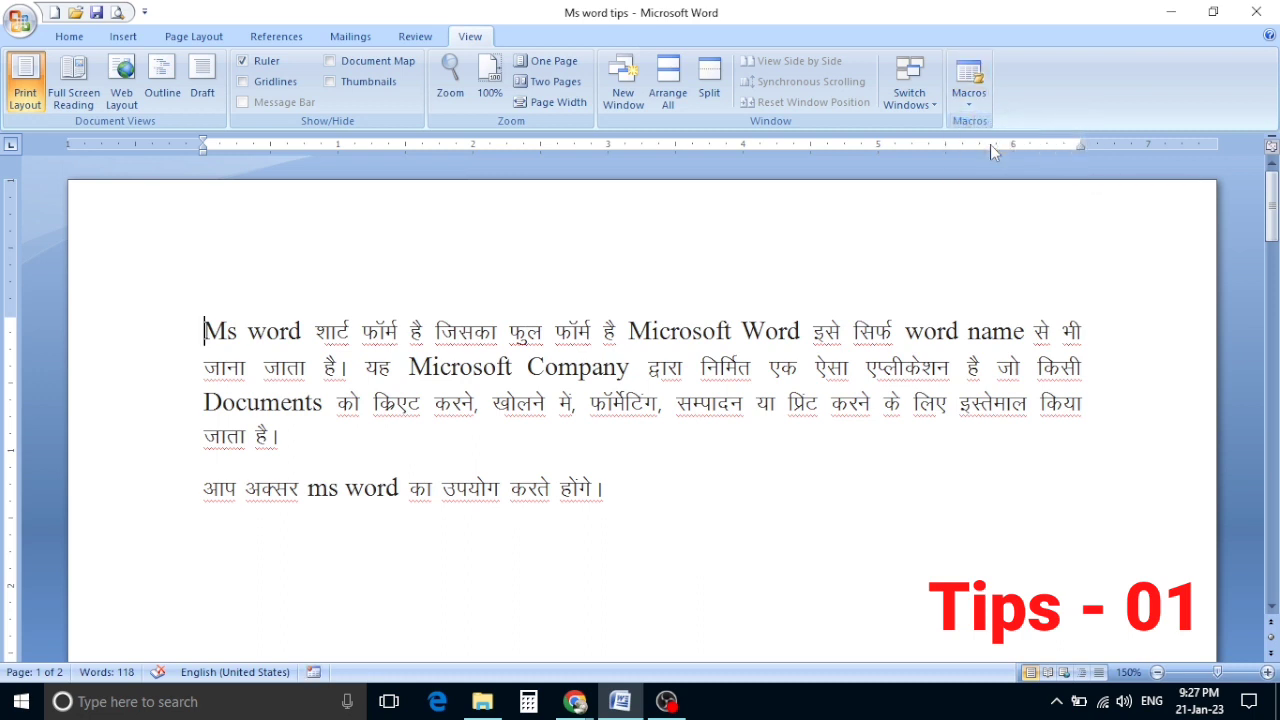
pyautogui.click(970, 95)
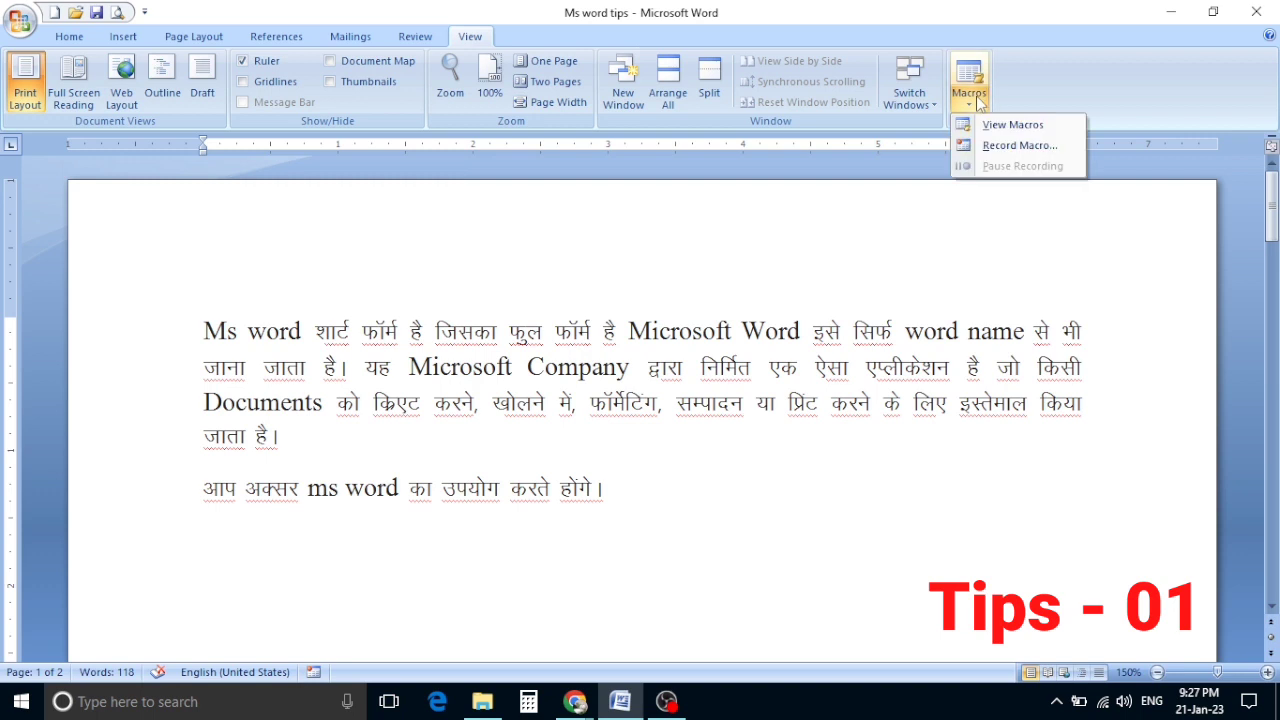
# Step: Start recording Macro7 and assign it the keyboard shortcut Ctrl+2
pyautogui.click(992, 146)
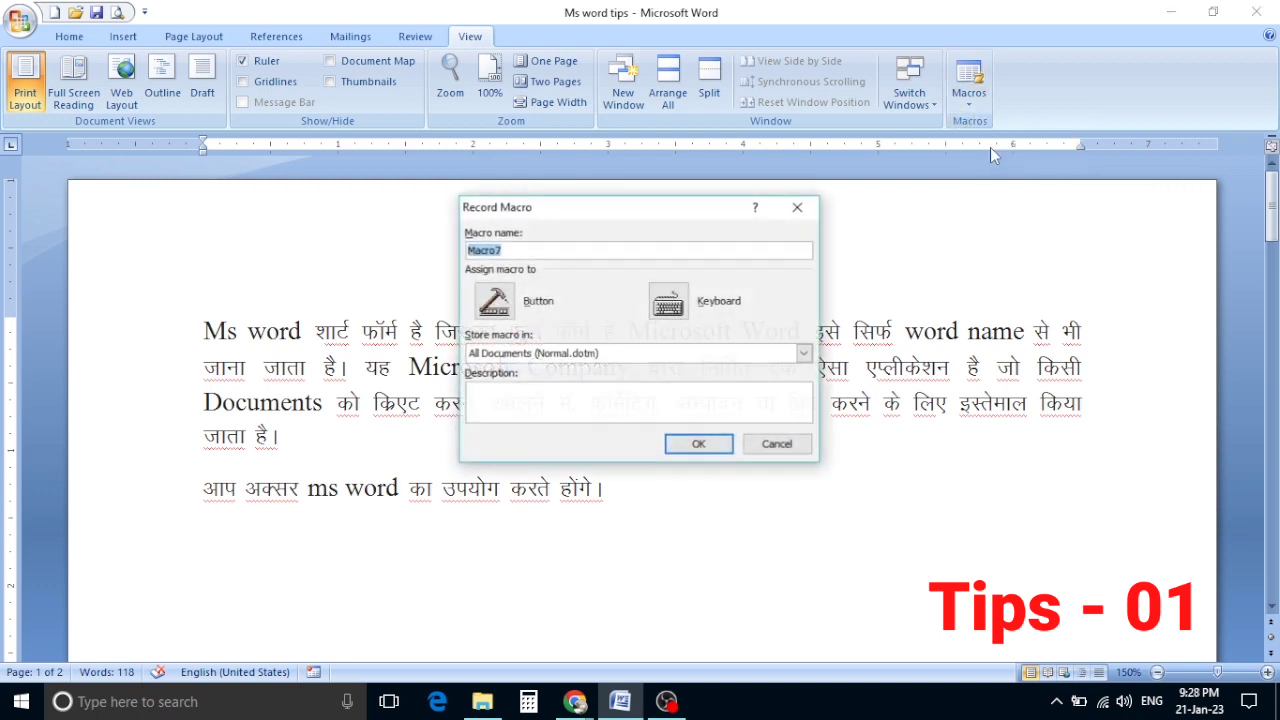
pyautogui.click(674, 306)
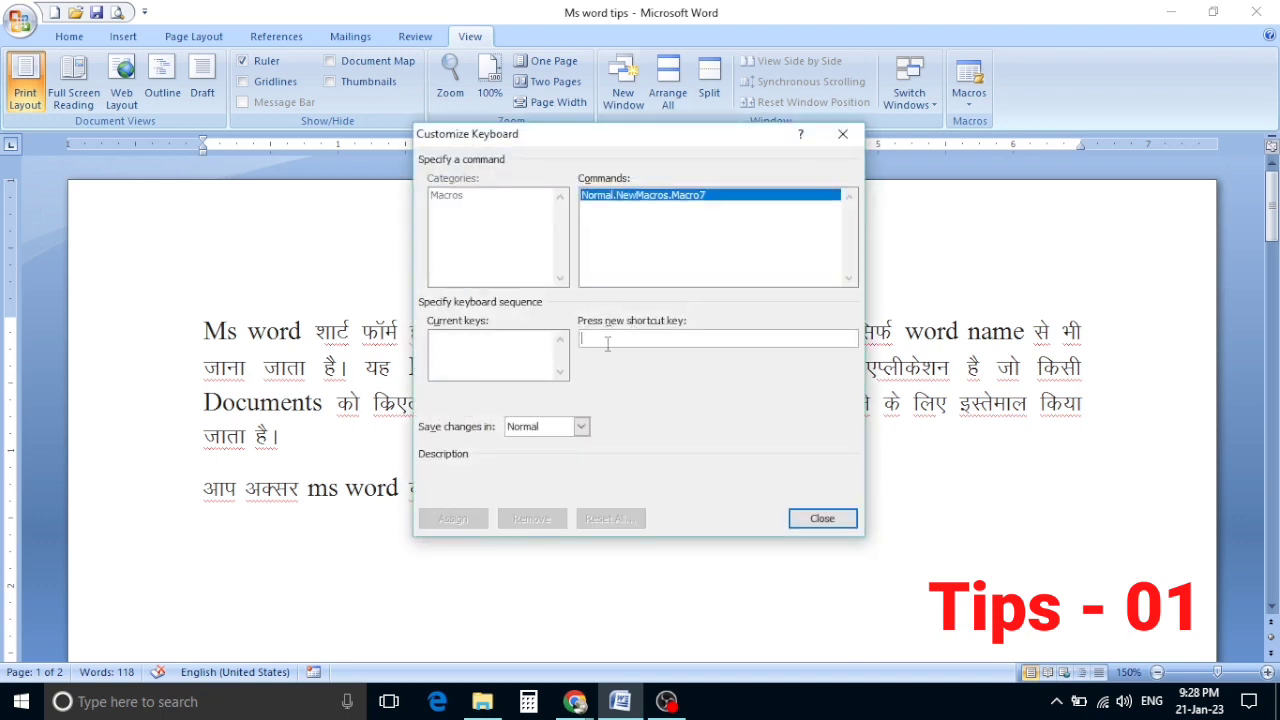
pyautogui.hotkey('ctrl', '2')
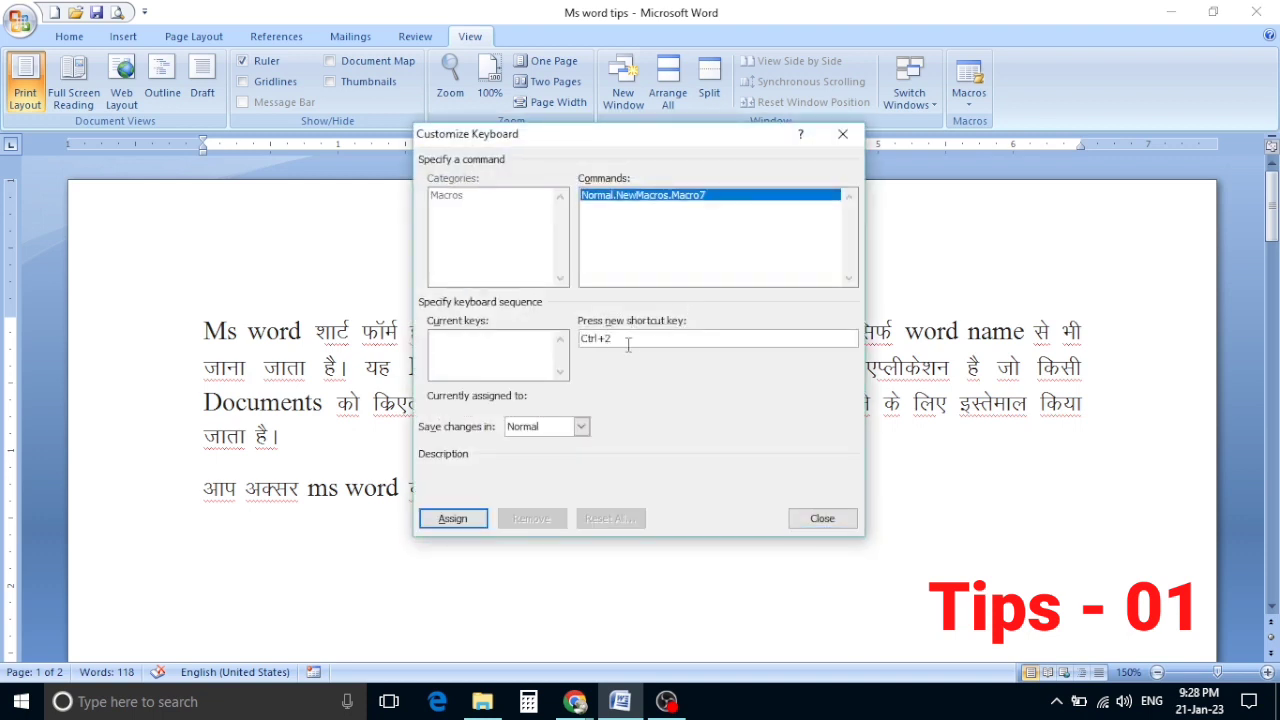
pyautogui.click(468, 521)
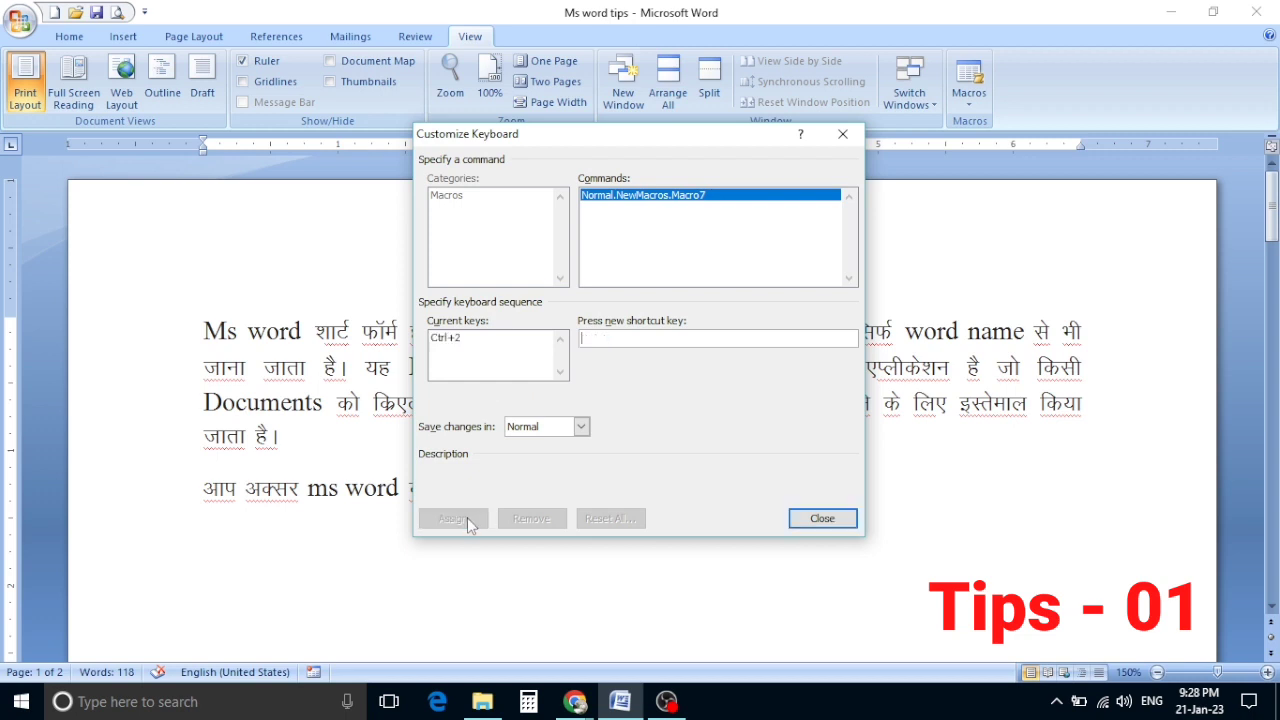
pyautogui.click(824, 521)
# Step: Set the font to Kruti Dev 010, then stop the macro recording
pyautogui.click(69, 36)
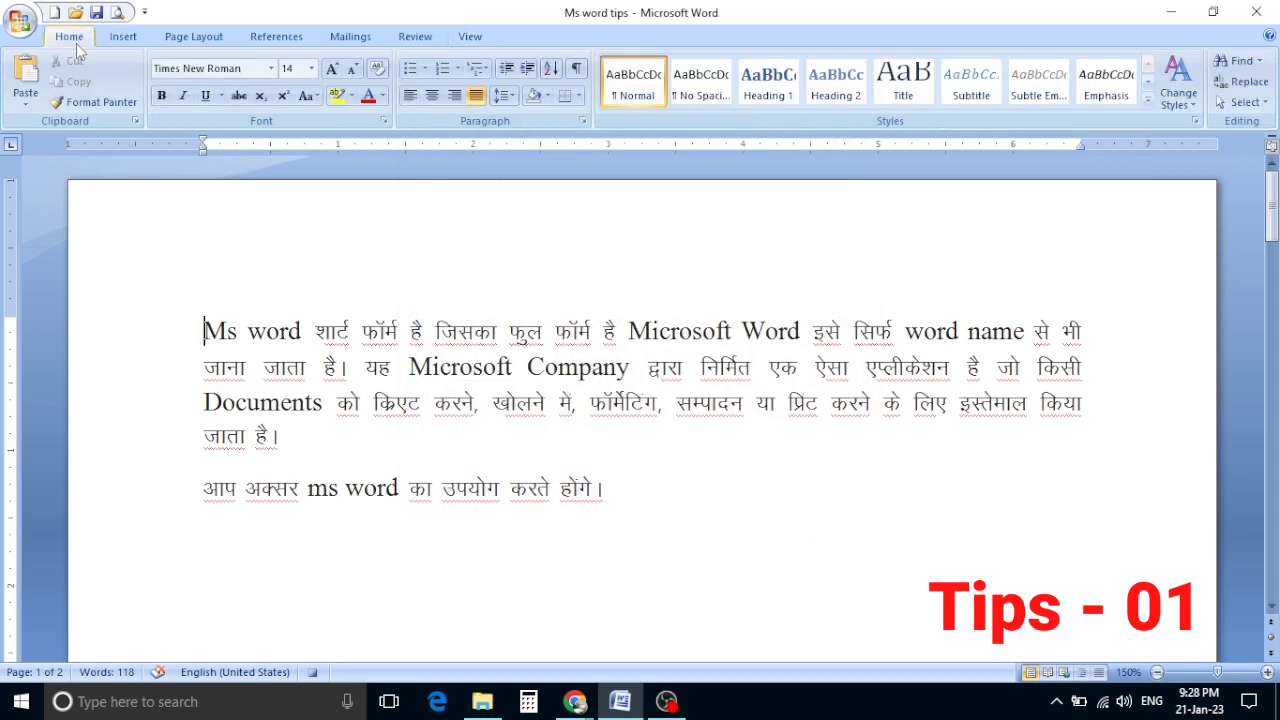
pyautogui.click(270, 68)
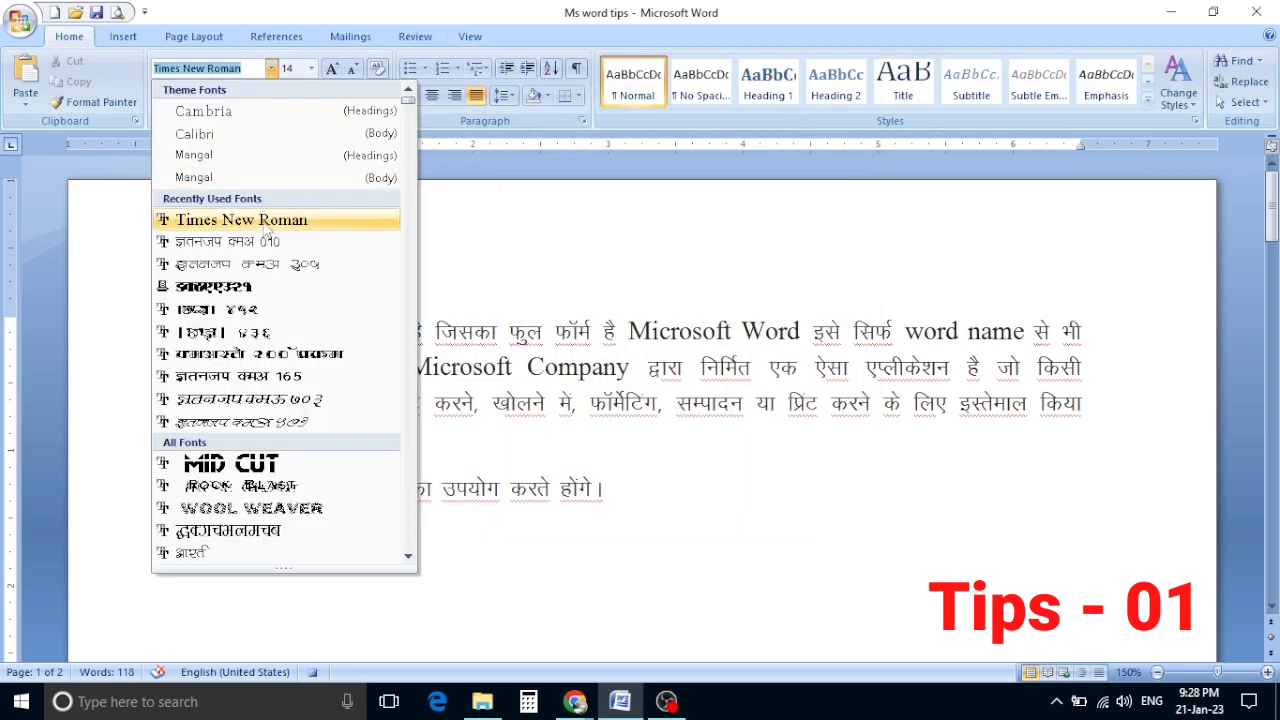
pyautogui.click(263, 243)
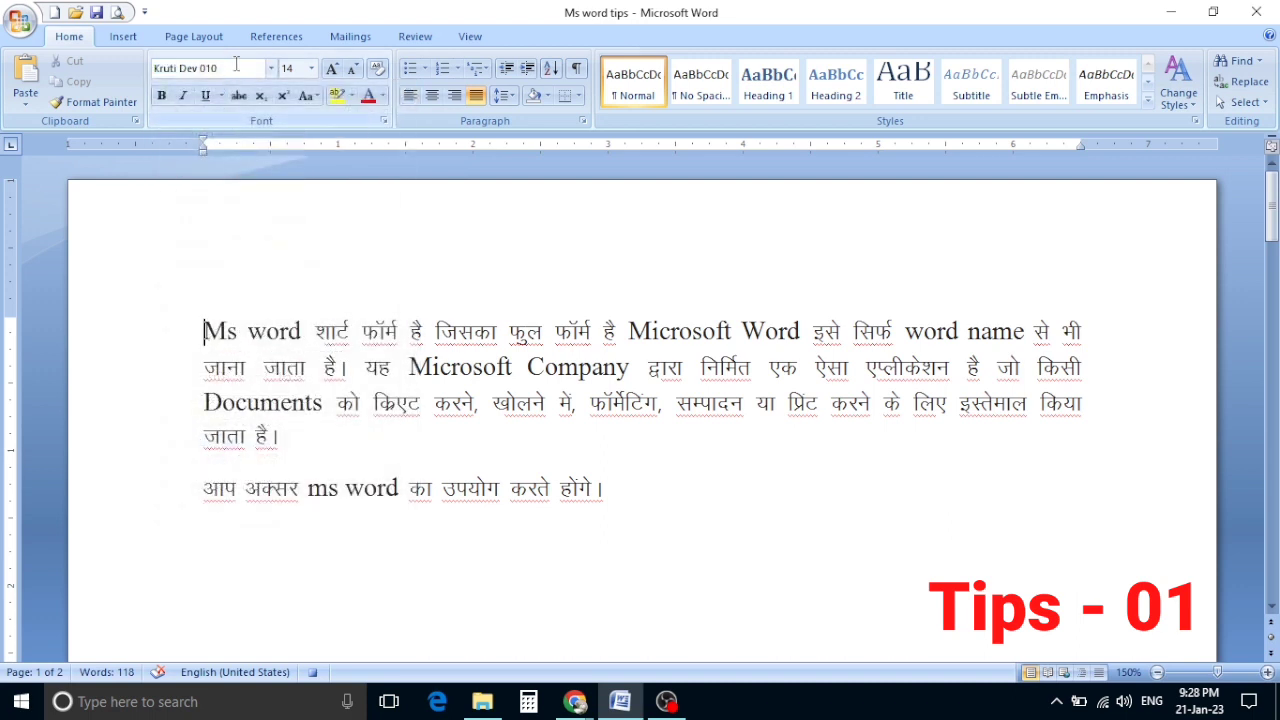
pyautogui.click(467, 42)
pyautogui.click(968, 96)
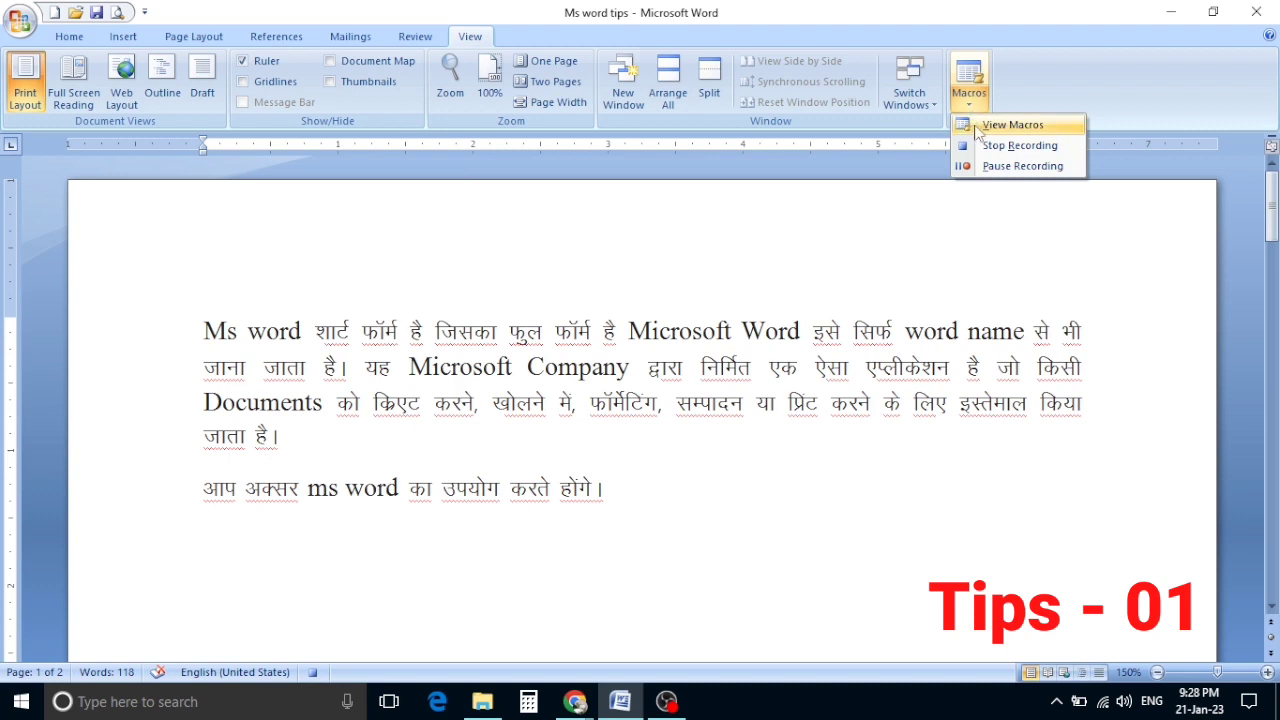
pyautogui.click(990, 168)
pyautogui.click(969, 92)
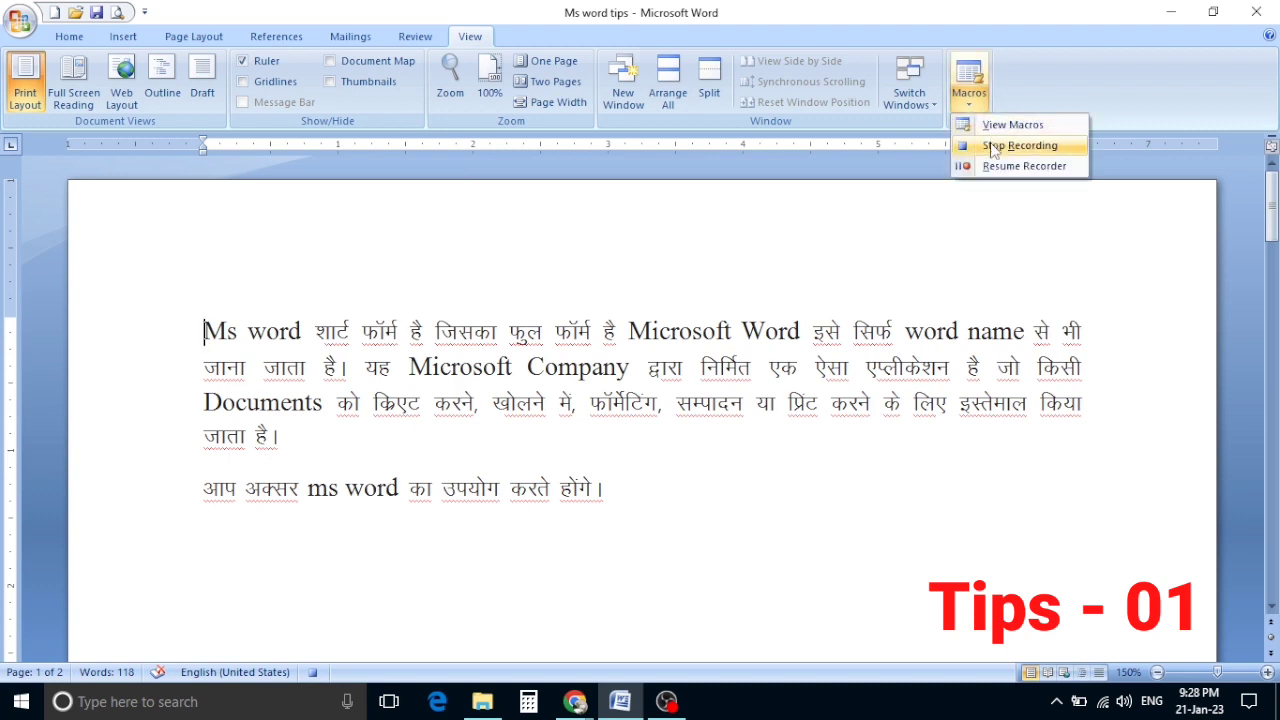
pyautogui.click(993, 147)
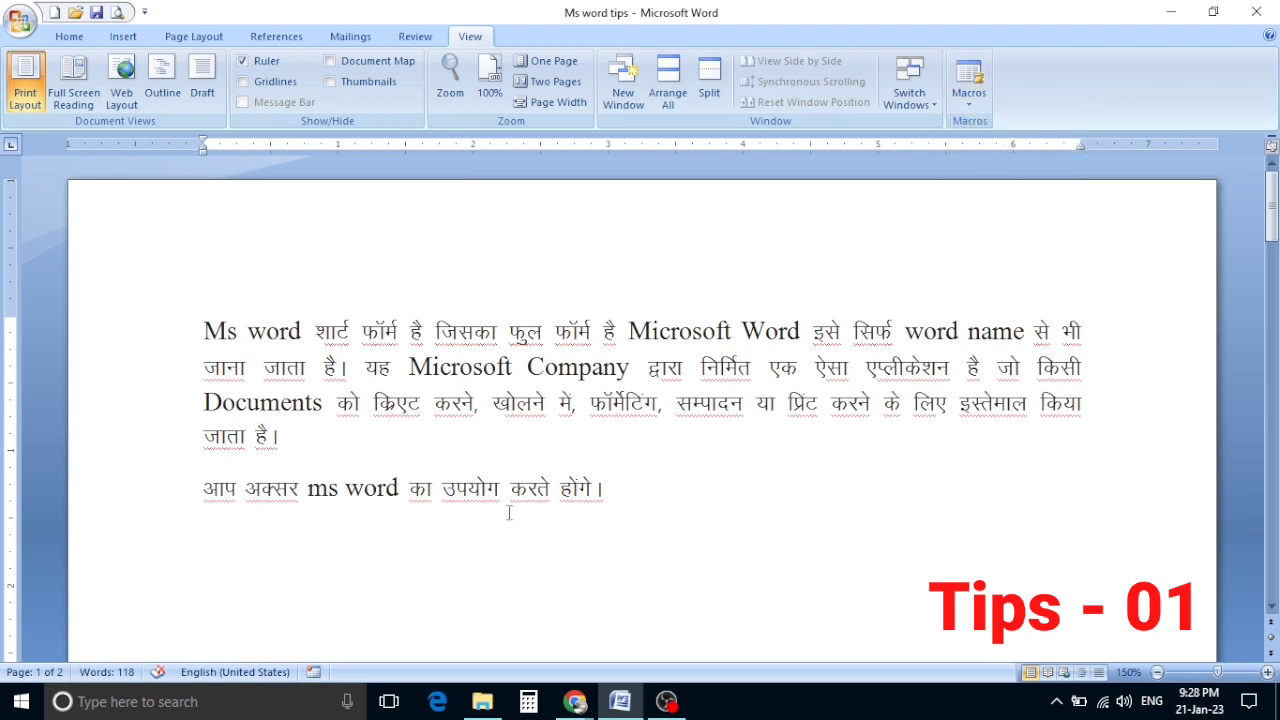
# Step: Type 'एम एस वर्ड ms word एम एस वर्ड ms word', switching fonts between Kruti Dev and Times New Roman
pyautogui.click(396, 540)
pyautogui.click(69, 36)
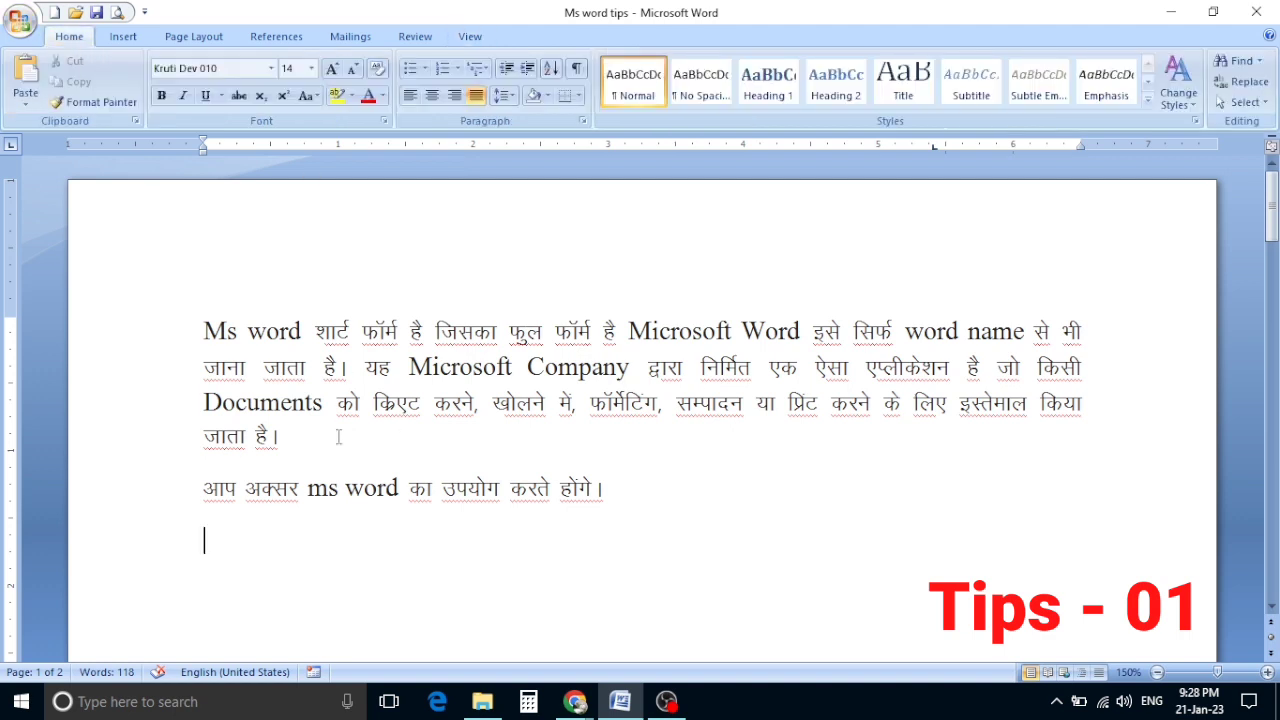
pyautogui.write(',e')
pyautogui.write(' ,l oM')
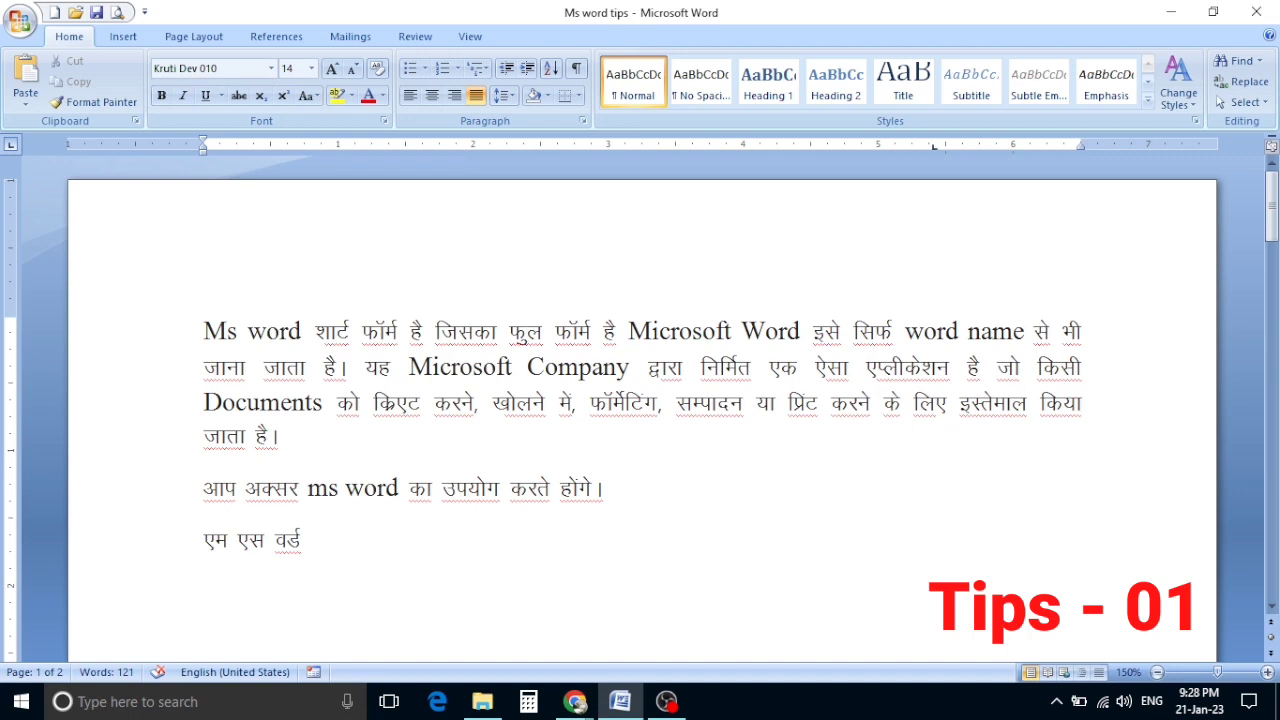
pyautogui.hotkey('alt', 'shift')
pyautogui.write('ms')
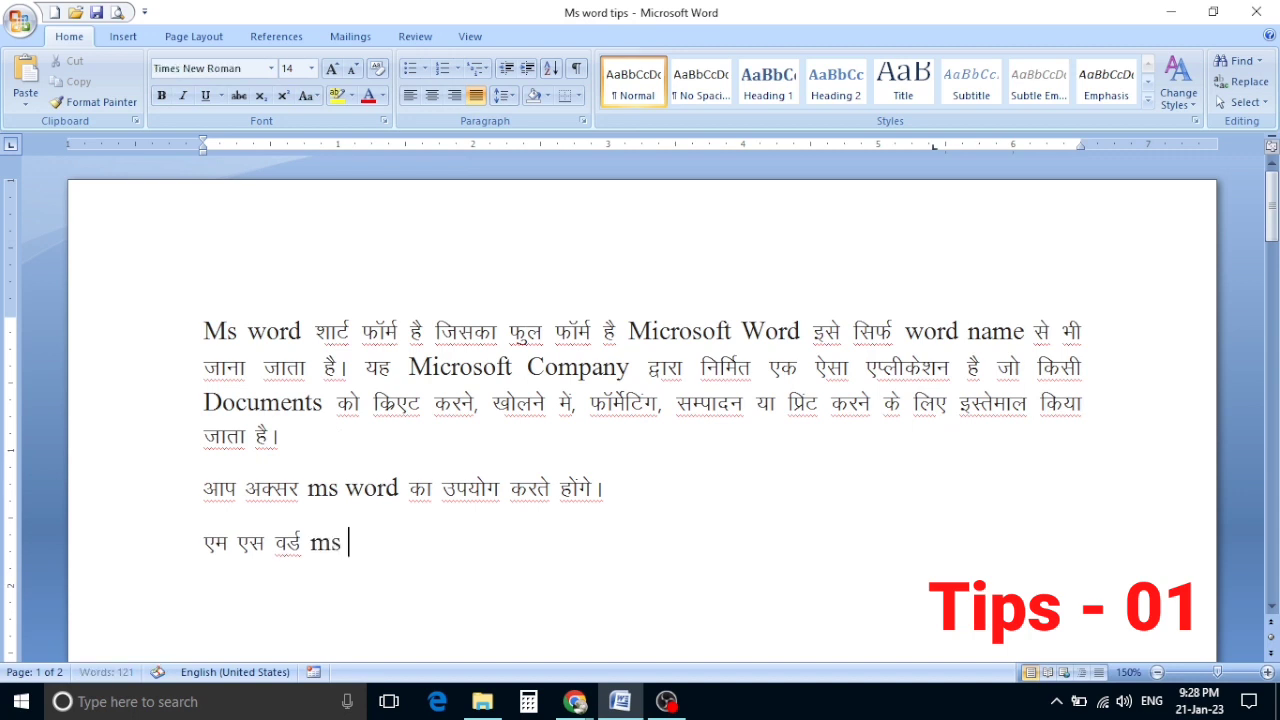
pyautogui.write(' word')
pyautogui.hotkey('alt', 'shift')
pyautogui.write(',e')
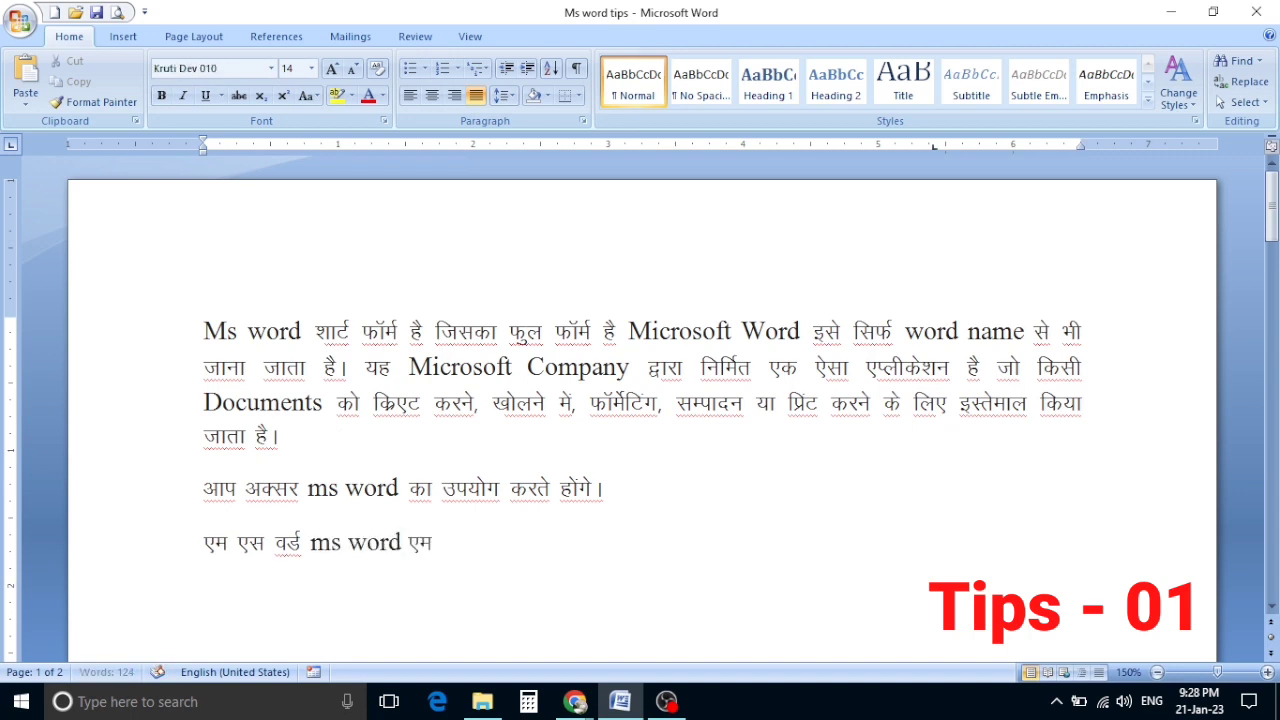
pyautogui.write(' o')
pyautogui.write('MZ')
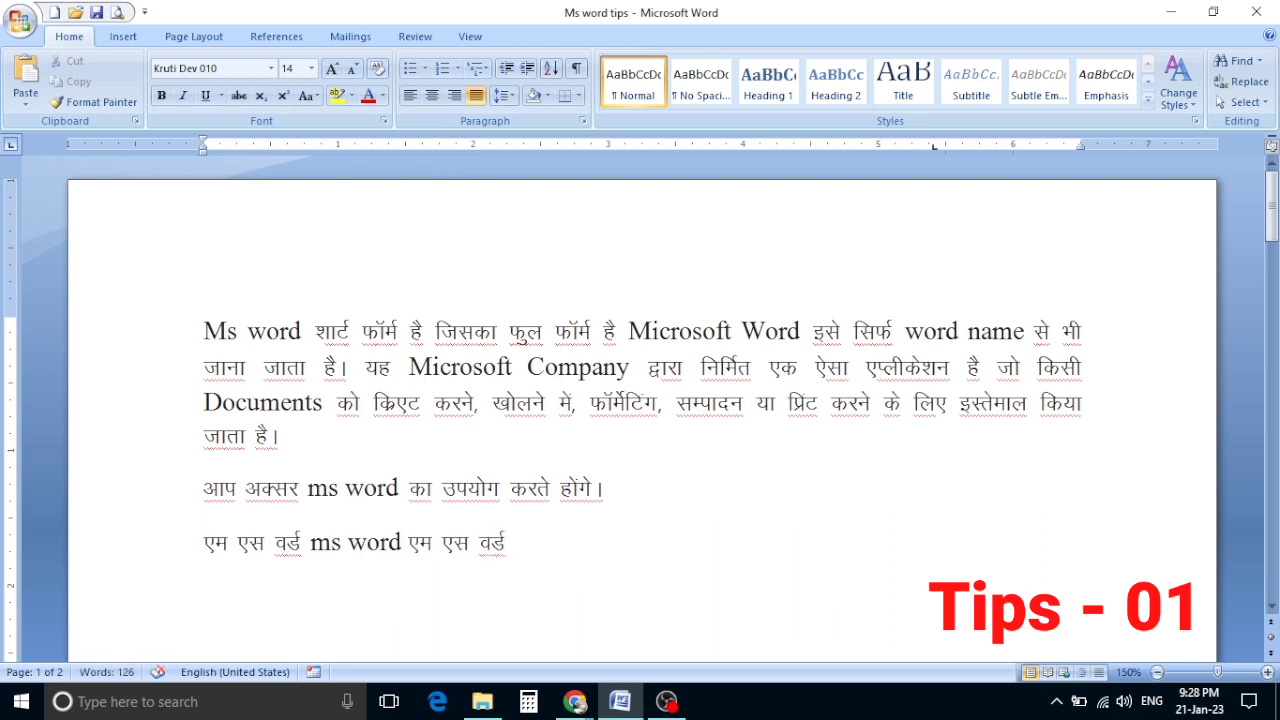
pyautogui.hotkey('alt', 'shift')
pyautogui.write('ms ')
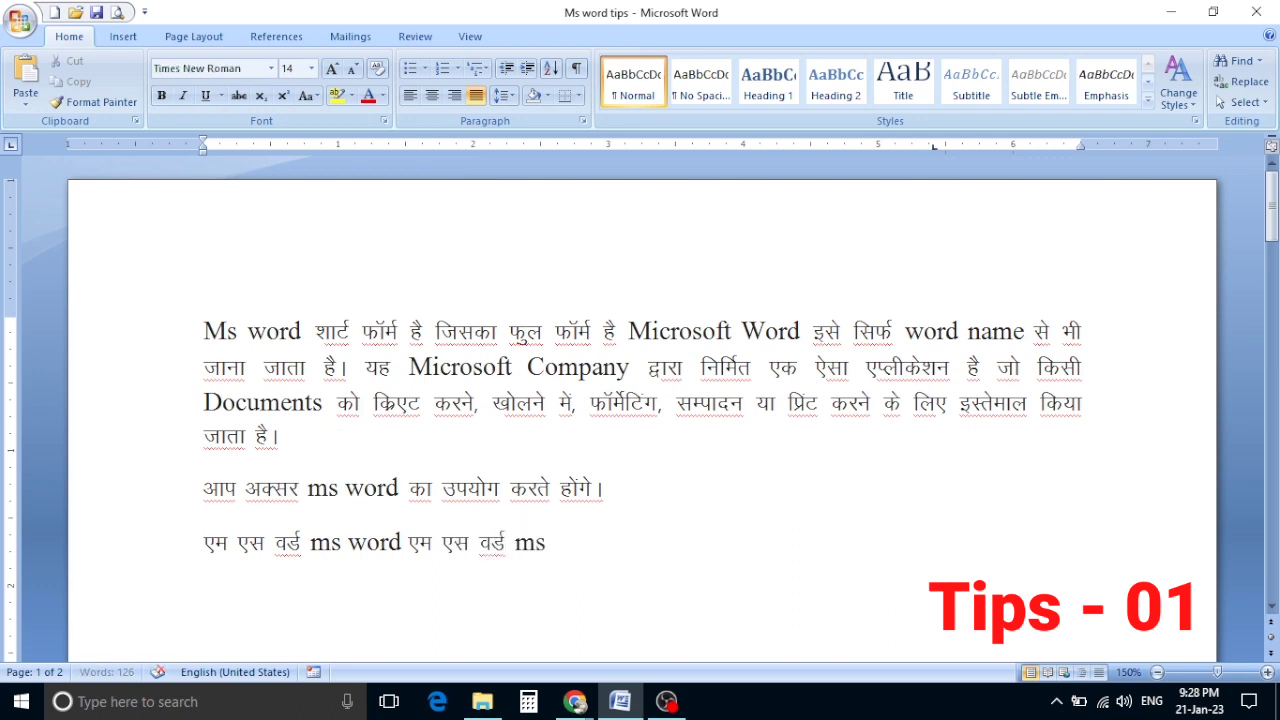
pyautogui.write('word')
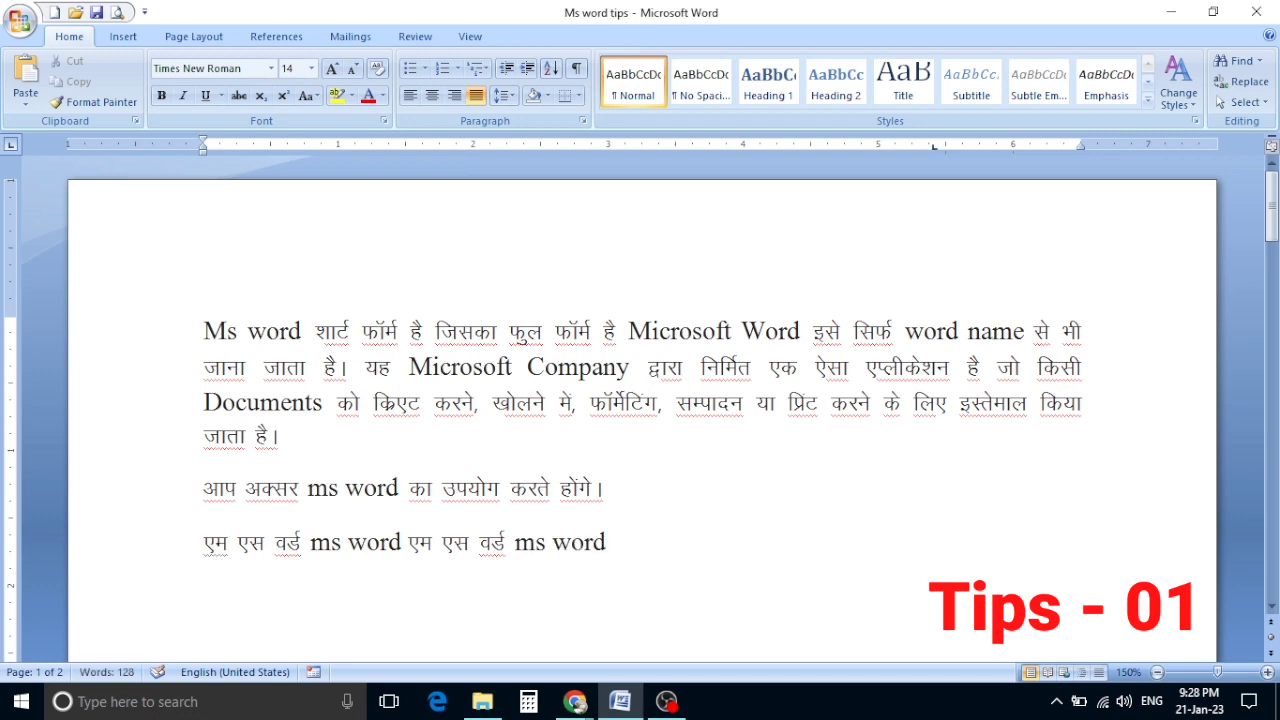
pyautogui.scroll(-2, 234, 415)
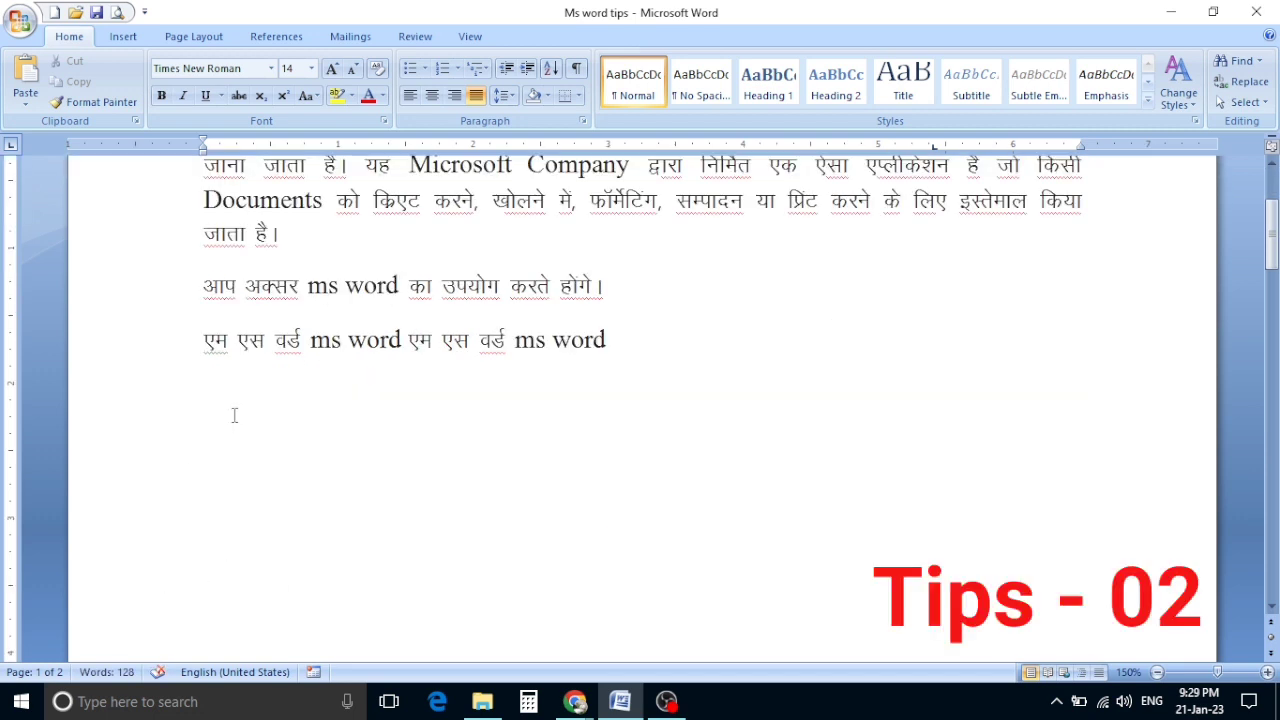
# Step: Type +-+-+-+ to auto-create a three-column table, then add a second row with Tab
pyautogui.write('+')
pyautogui.write('-+')
pyautogui.write('-+-')
pyautogui.write('+')
pyautogui.press('Return')
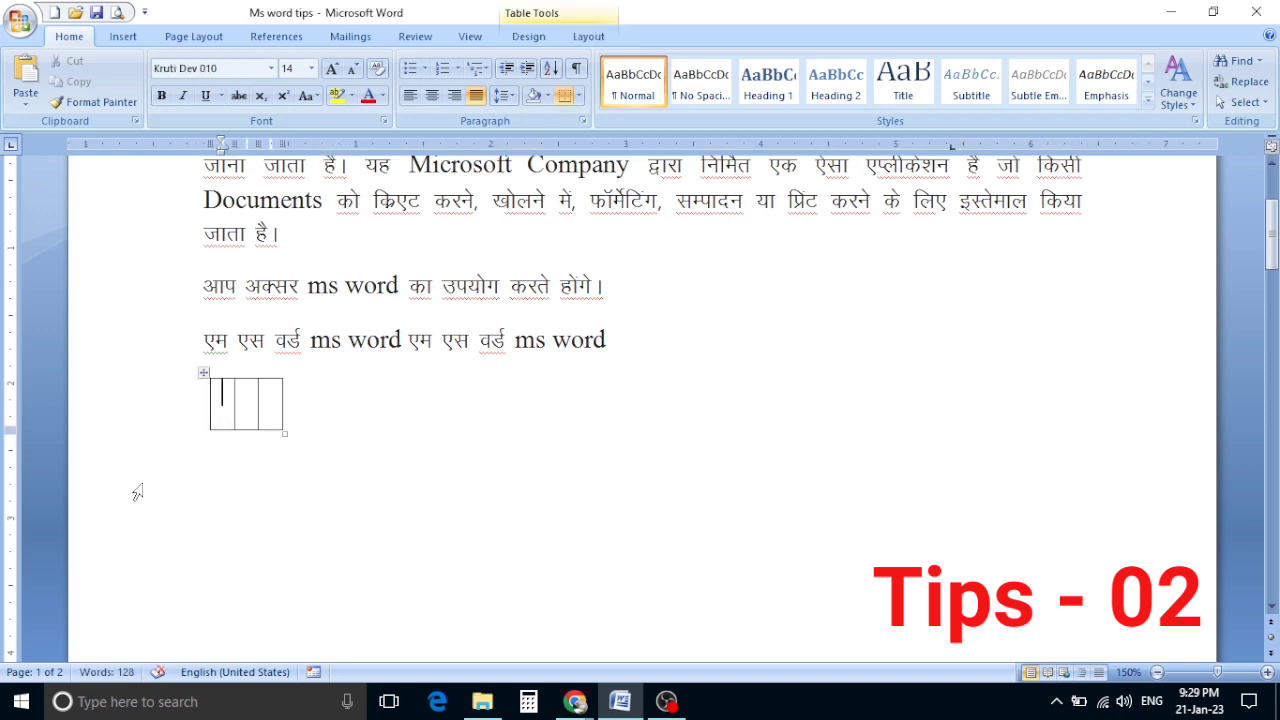
pyautogui.moveTo(220, 392); pyautogui.dragTo(283, 398)
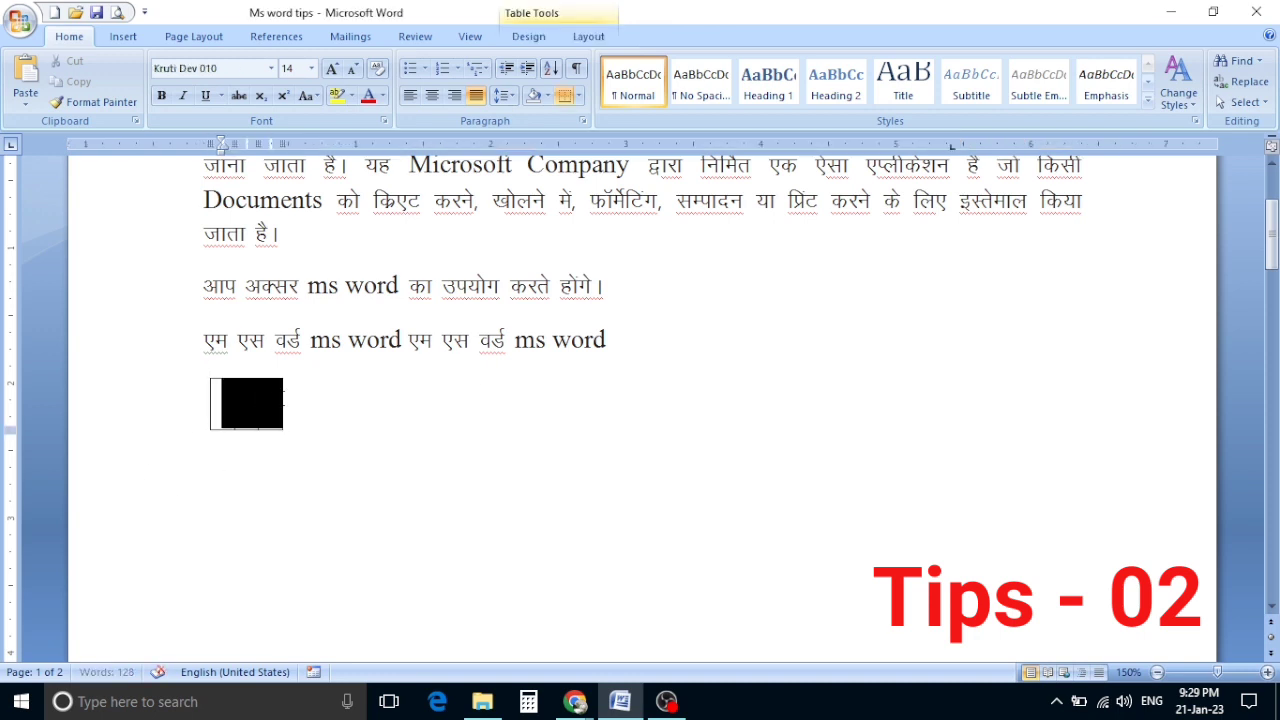
pyautogui.click(284, 400)
pyautogui.press('Tab')
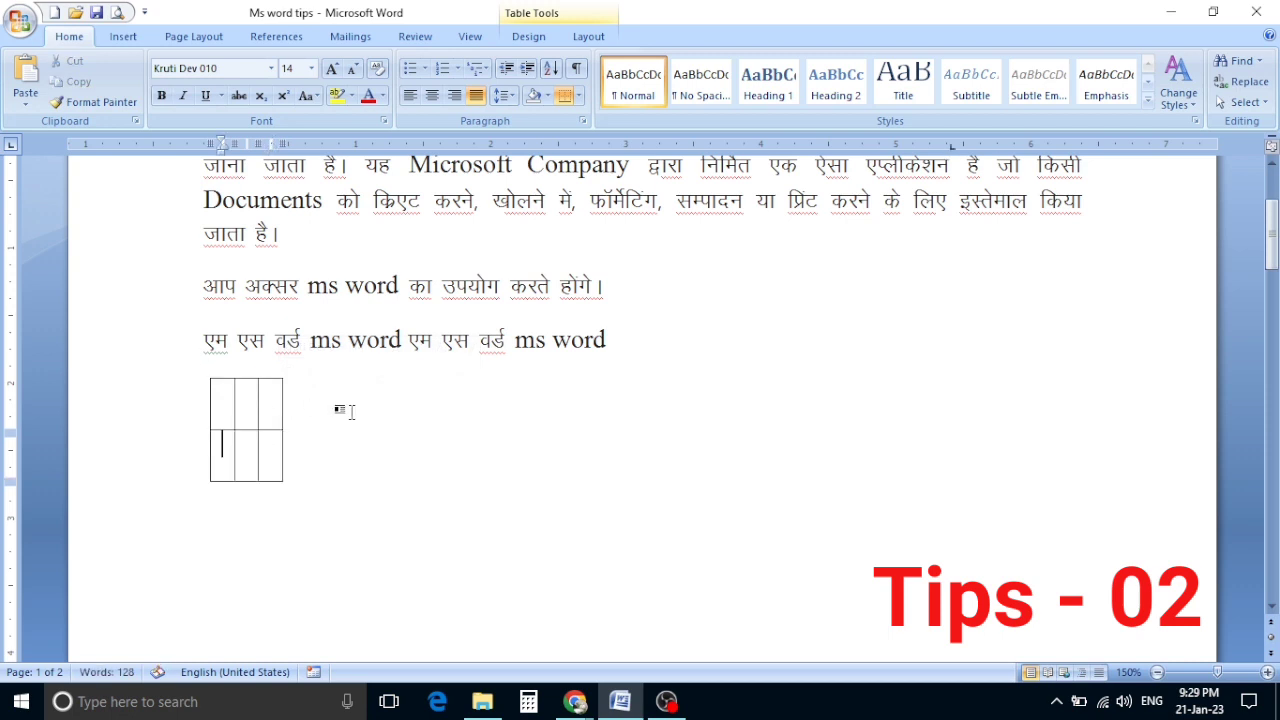
# Step: Select the new table's column, cell and whole table, then scroll down to the S.No. table
pyautogui.moveTo(277, 412); pyautogui.dragTo(272, 455)
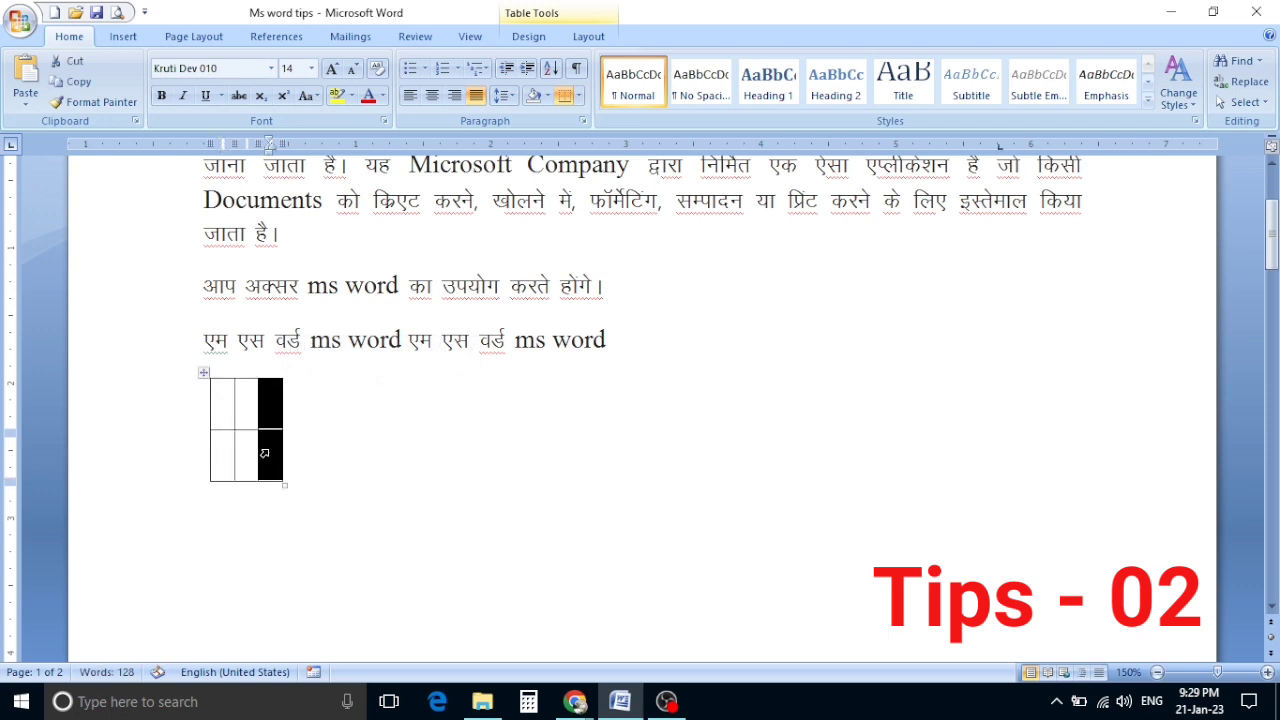
pyautogui.moveTo(222, 420); pyautogui.dragTo(222, 386)
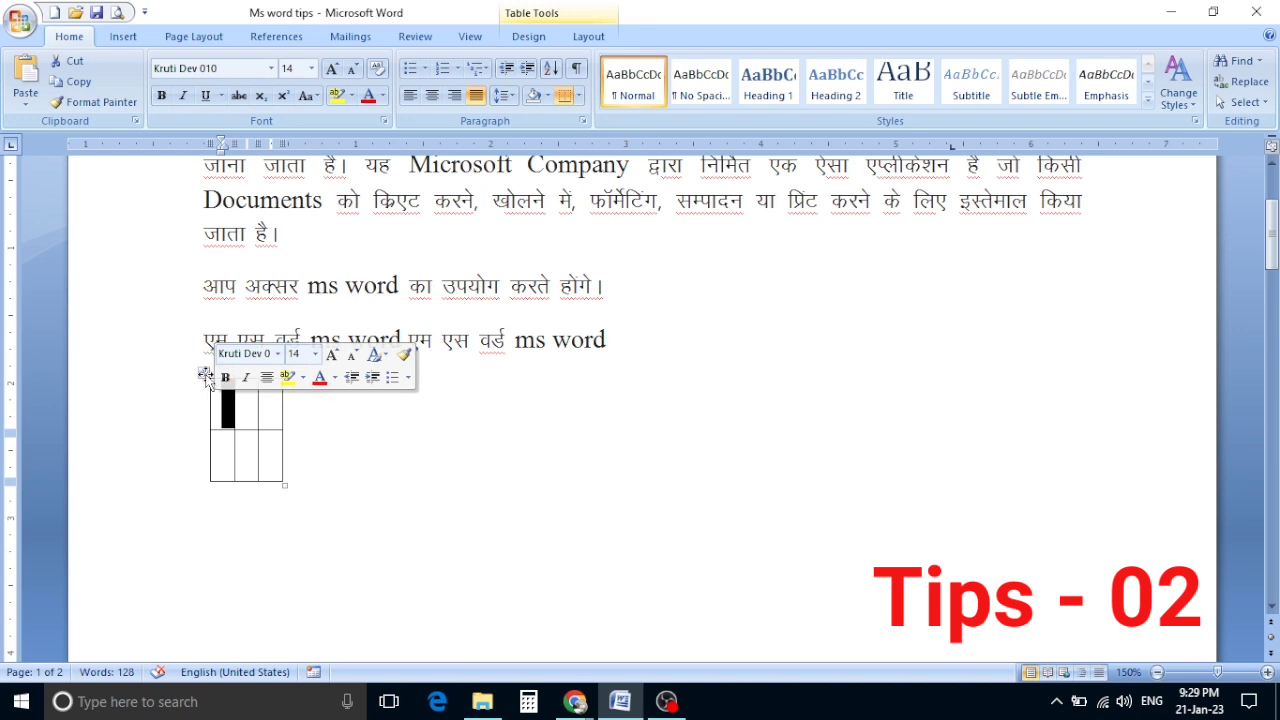
pyautogui.click(205, 375)
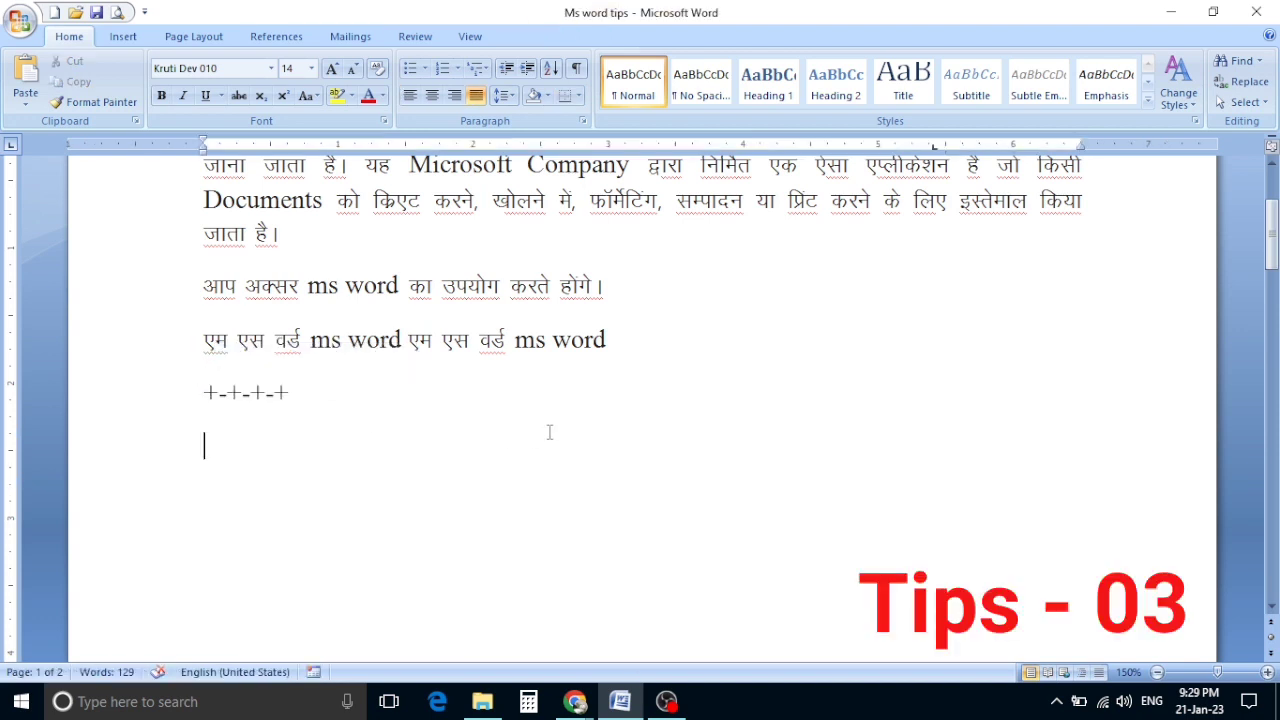
pyautogui.scroll(-5, 623, 466)
pyautogui.scroll(-5, 625, 467)
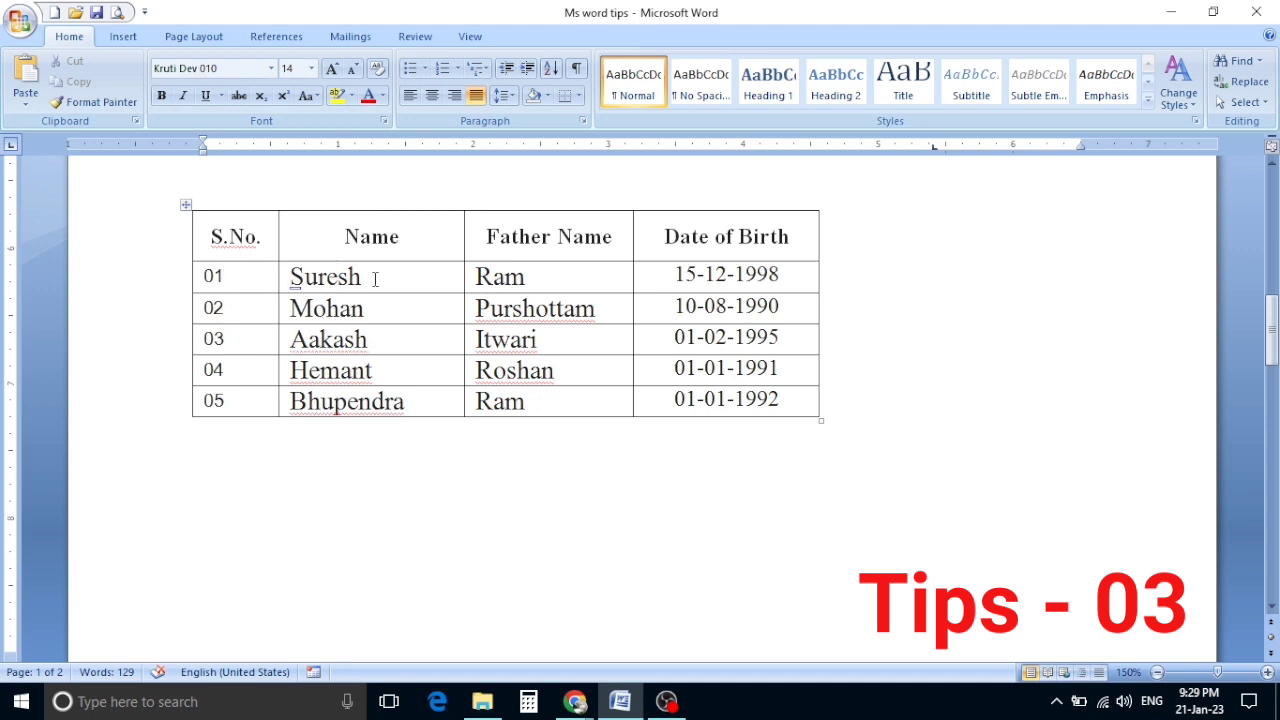
# Step: Sort the table ascending by Column 2 (Name), so rows run Aakash to Suresh
pyautogui.moveTo(375, 279); pyautogui.dragTo(375, 401)
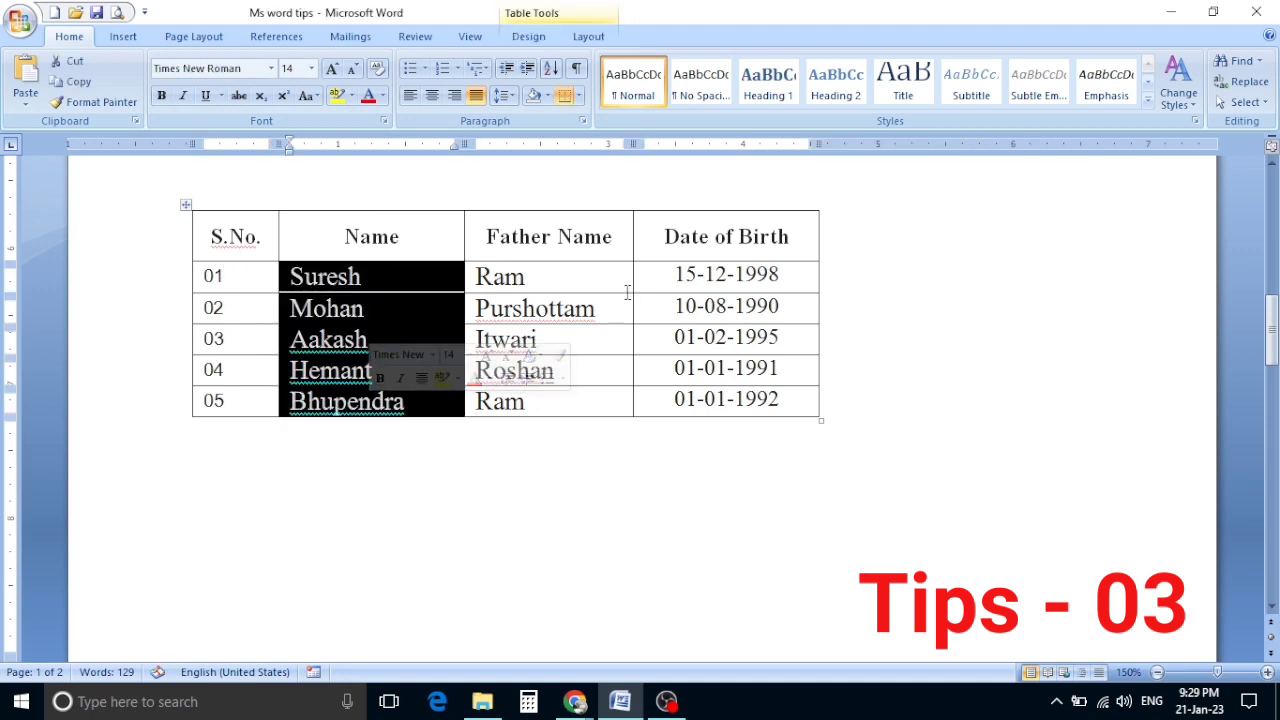
pyautogui.moveTo(510, 277); pyautogui.dragTo(510, 401)
pyautogui.click(404, 318)
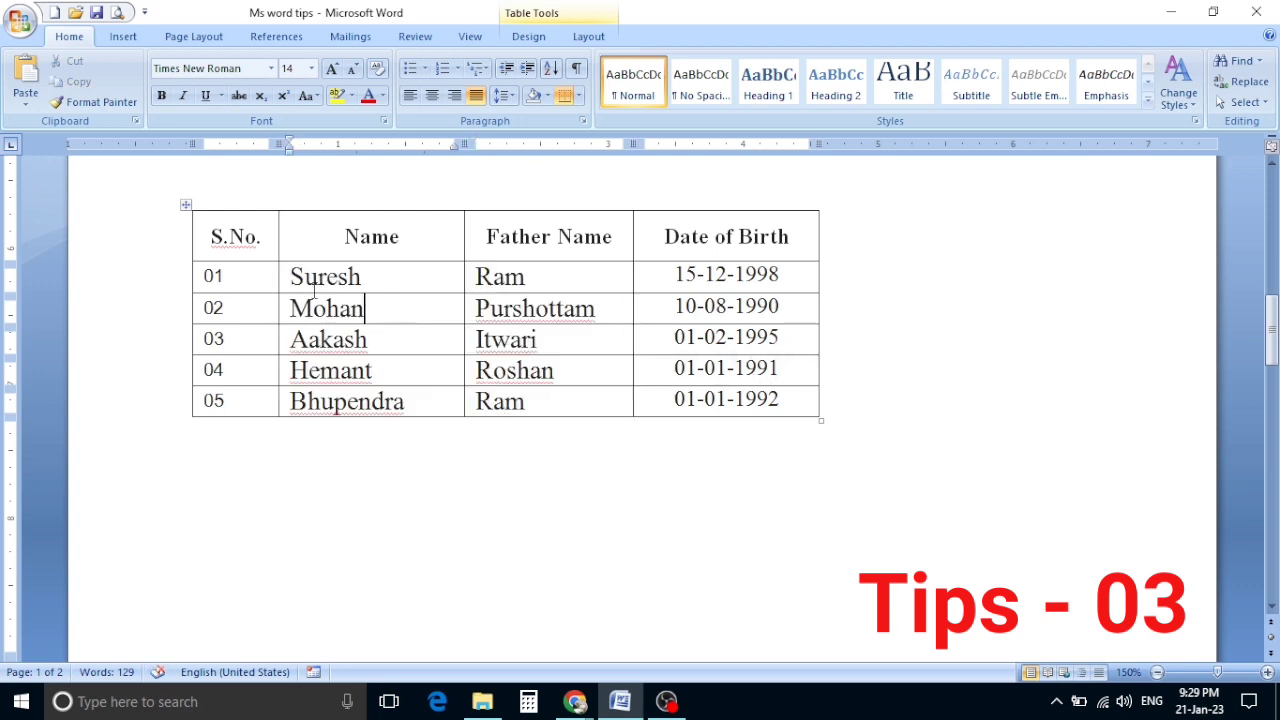
pyautogui.moveTo(386, 277); pyautogui.dragTo(386, 401)
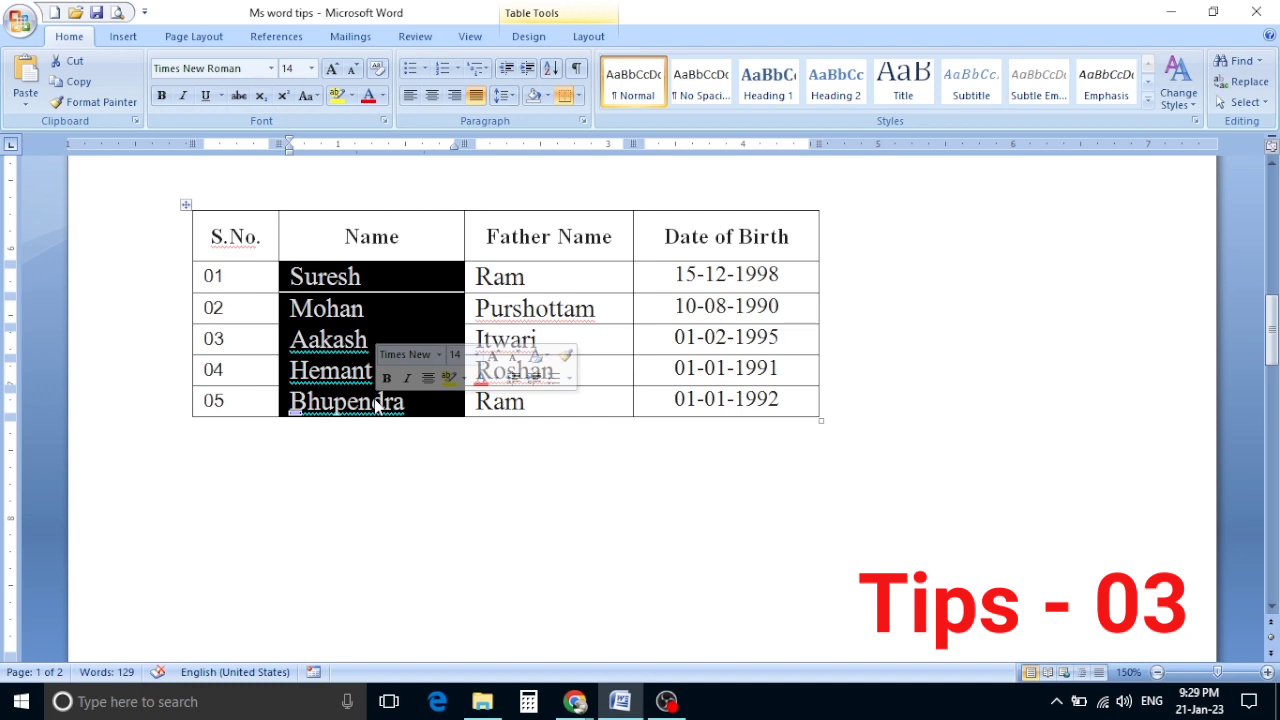
pyautogui.click(552, 78)
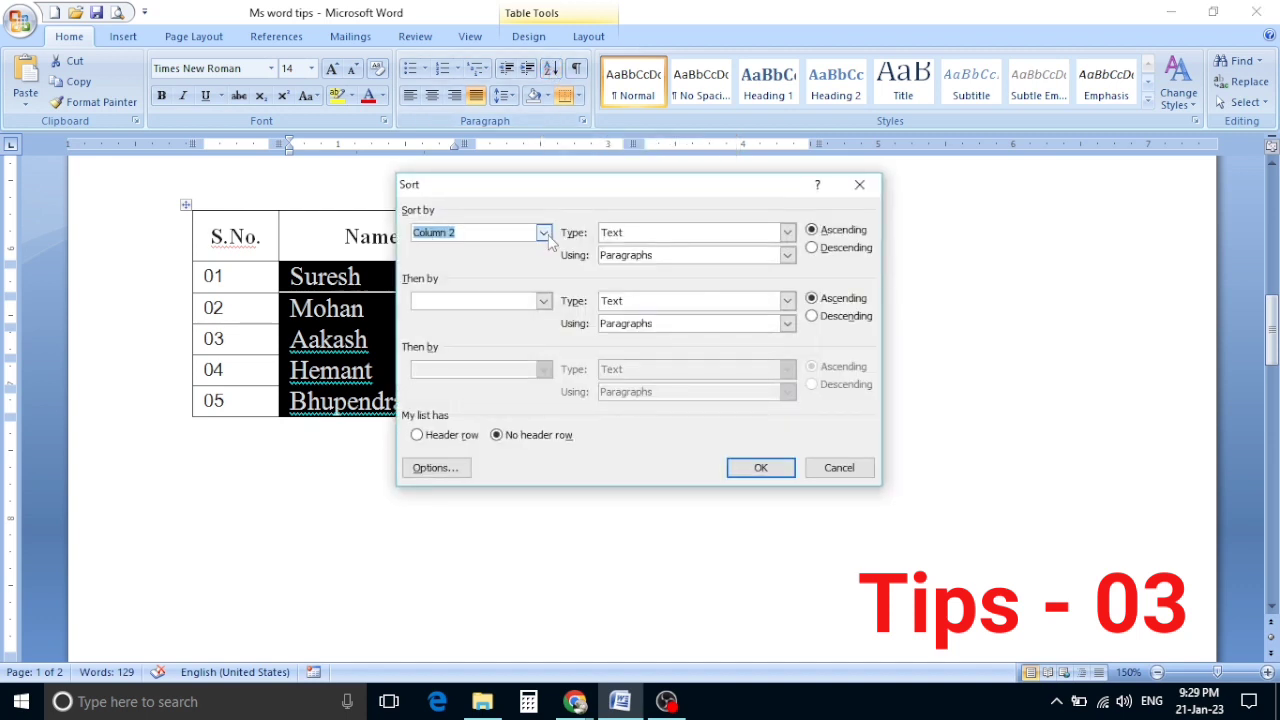
pyautogui.click(779, 470)
pyautogui.click(341, 312)
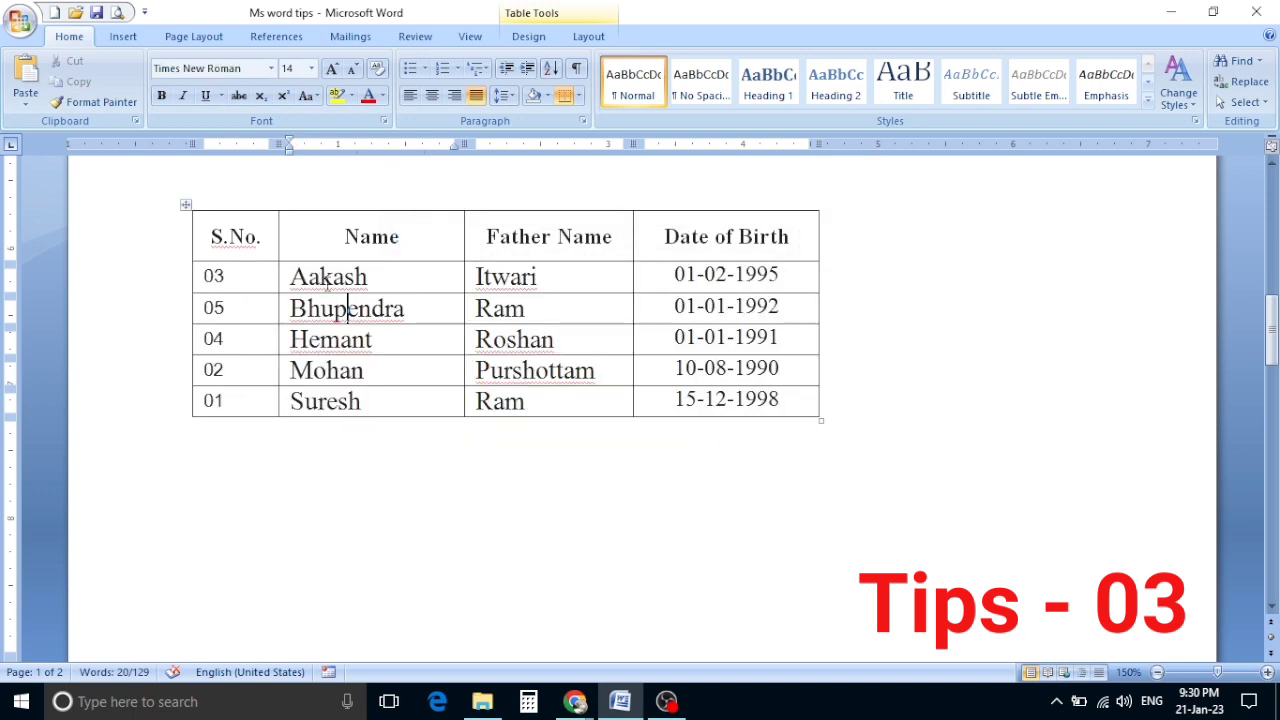
pyautogui.moveTo(320, 278)
pyautogui.mouseDown()
pyautogui.moveTo(336, 335)
pyautogui.moveTo(328, 402)
pyautogui.mouseUp()
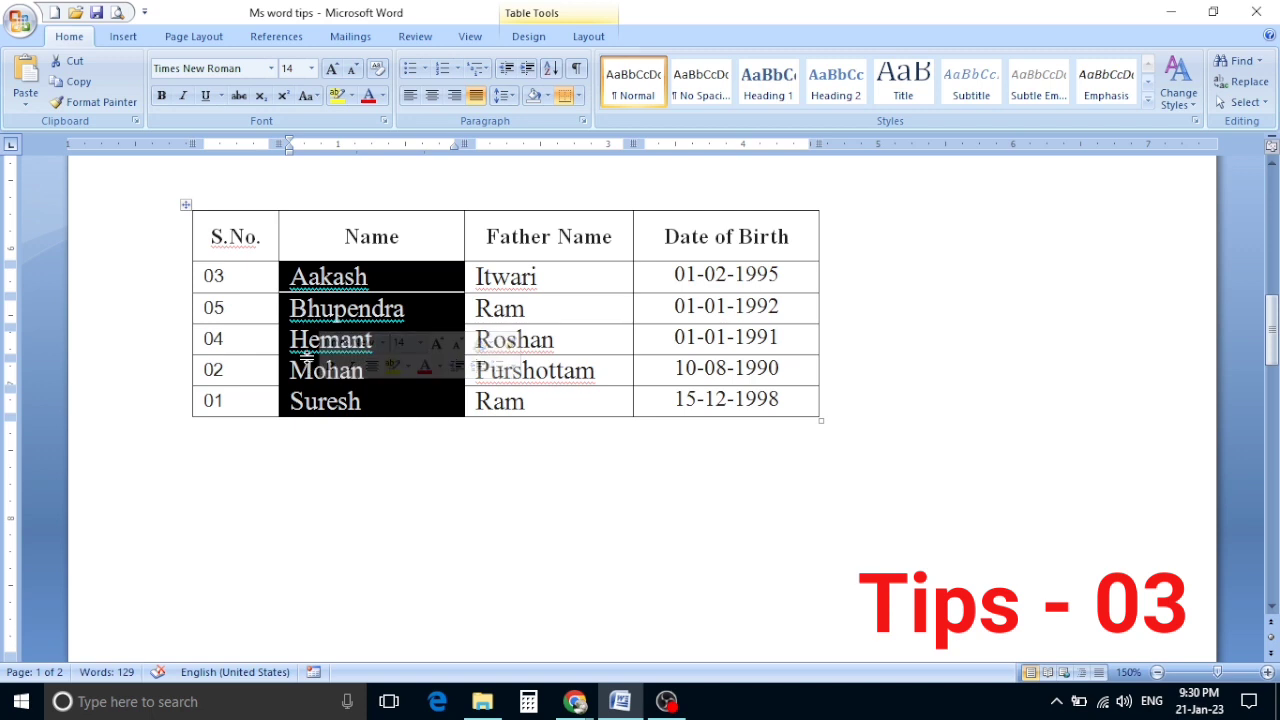
pyautogui.click(313, 372)
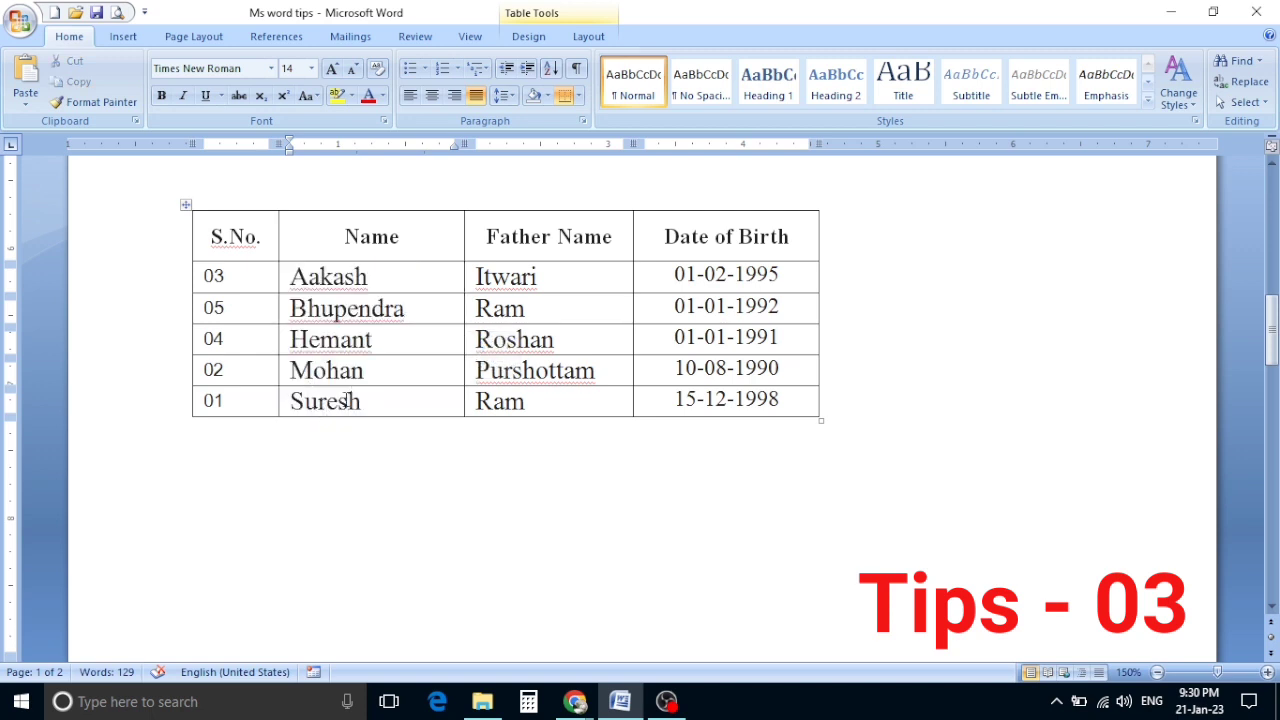
pyautogui.click(828, 228)
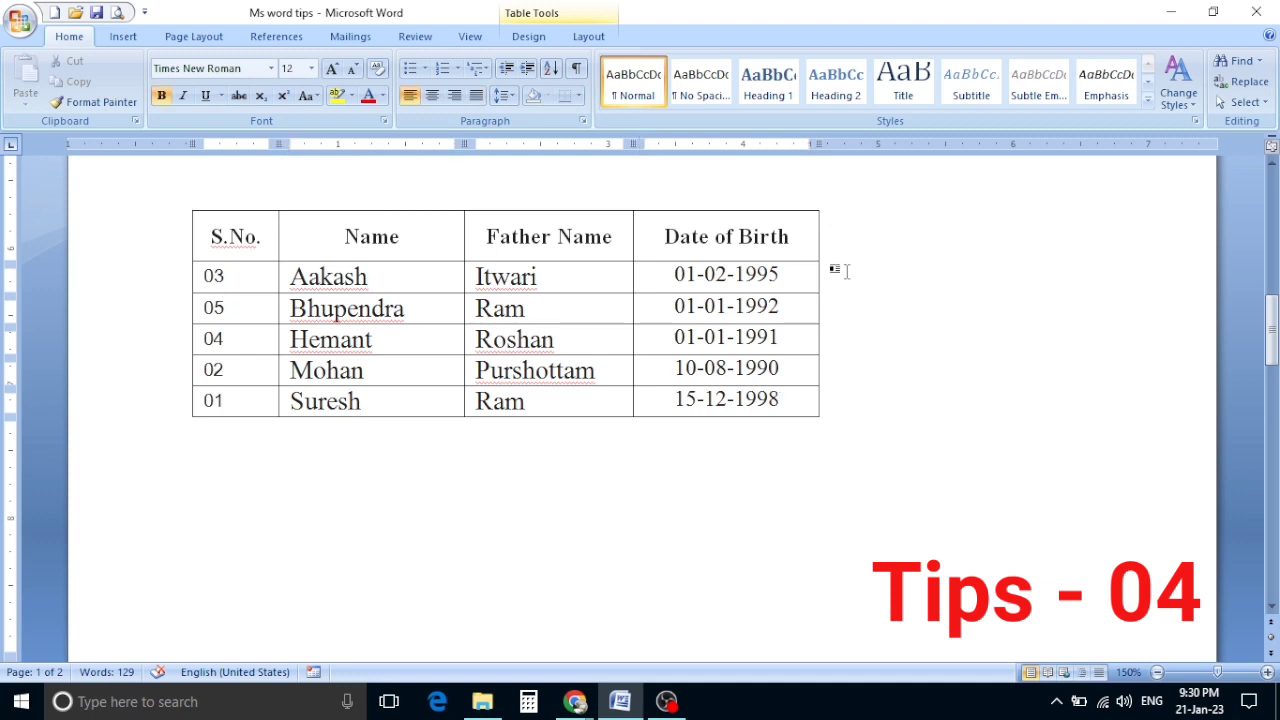
# Step: Insert two empty rows under the header, one after Bhupendra, one after Hemant, two at the end
pyautogui.press('Return')
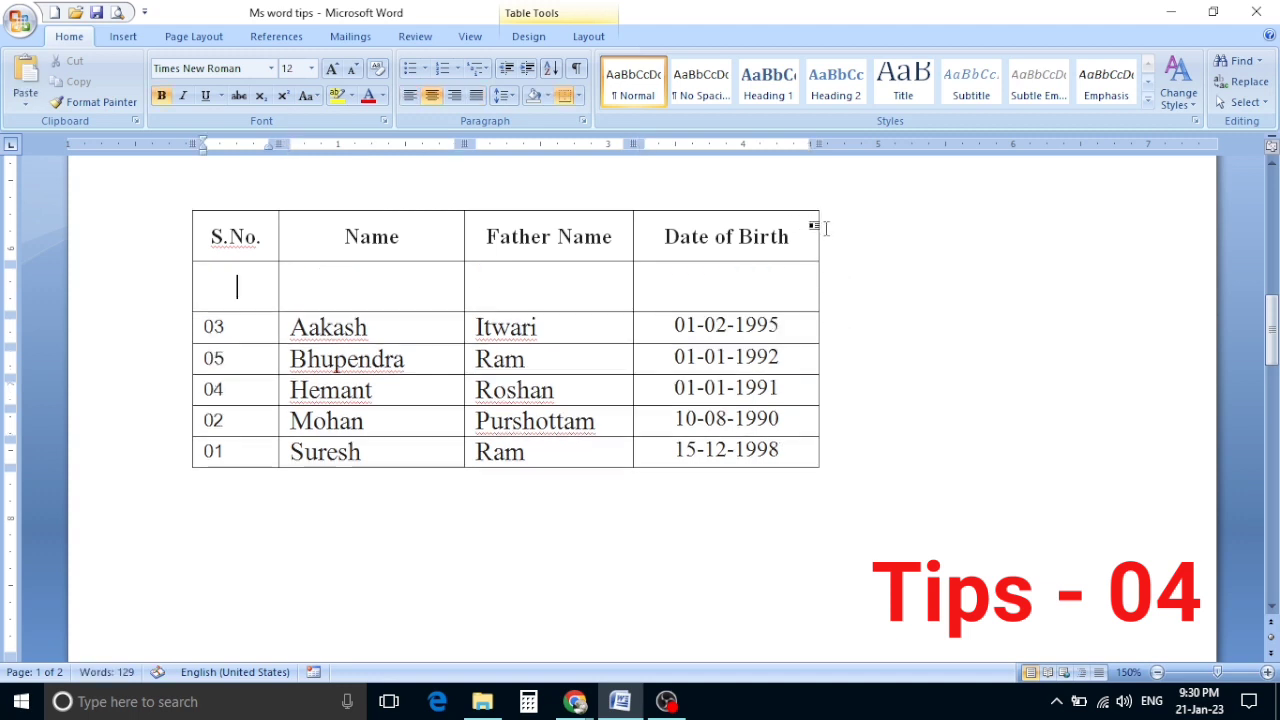
pyautogui.press('Return')
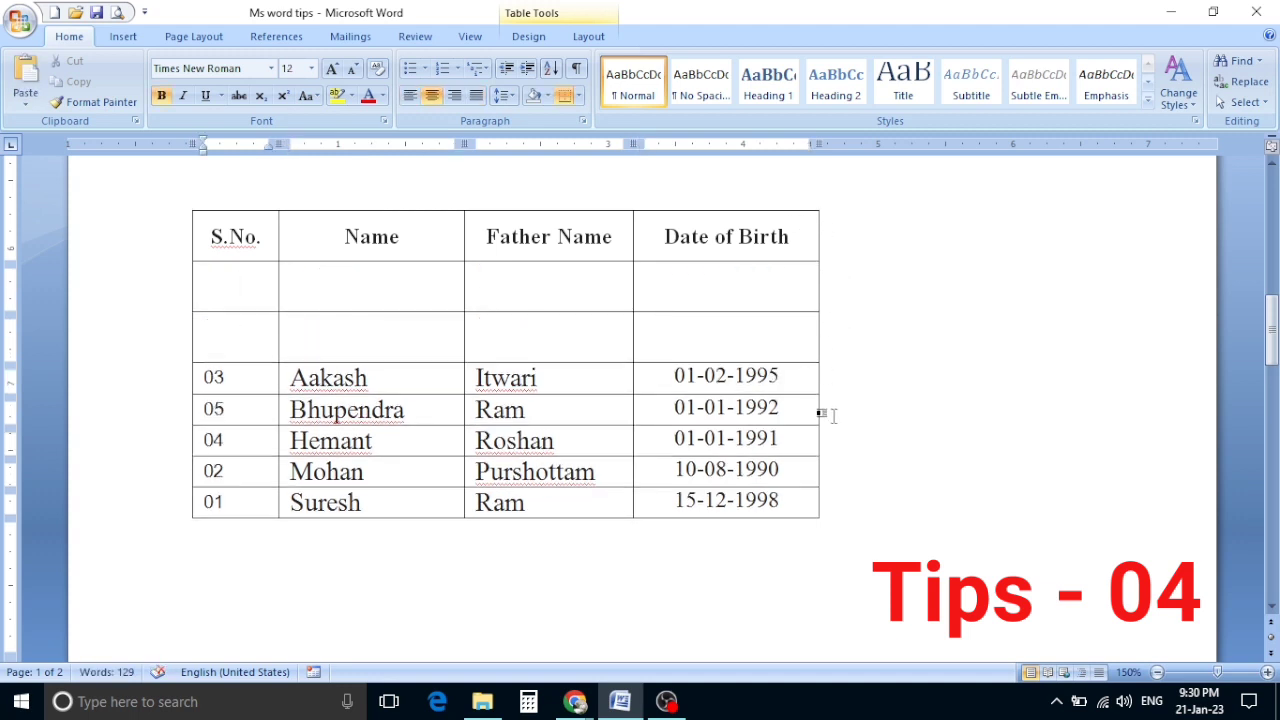
pyautogui.click(822, 407)
pyautogui.press('Return')
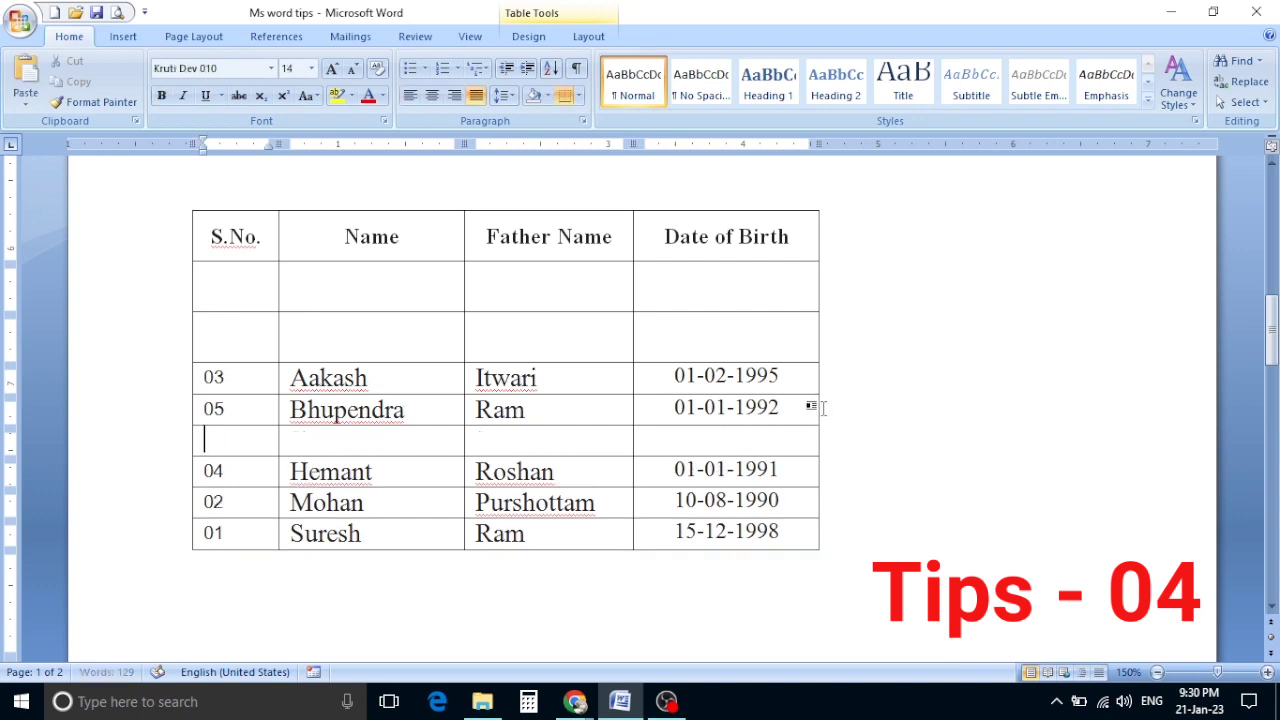
pyautogui.click(821, 475)
pyautogui.press('Return')
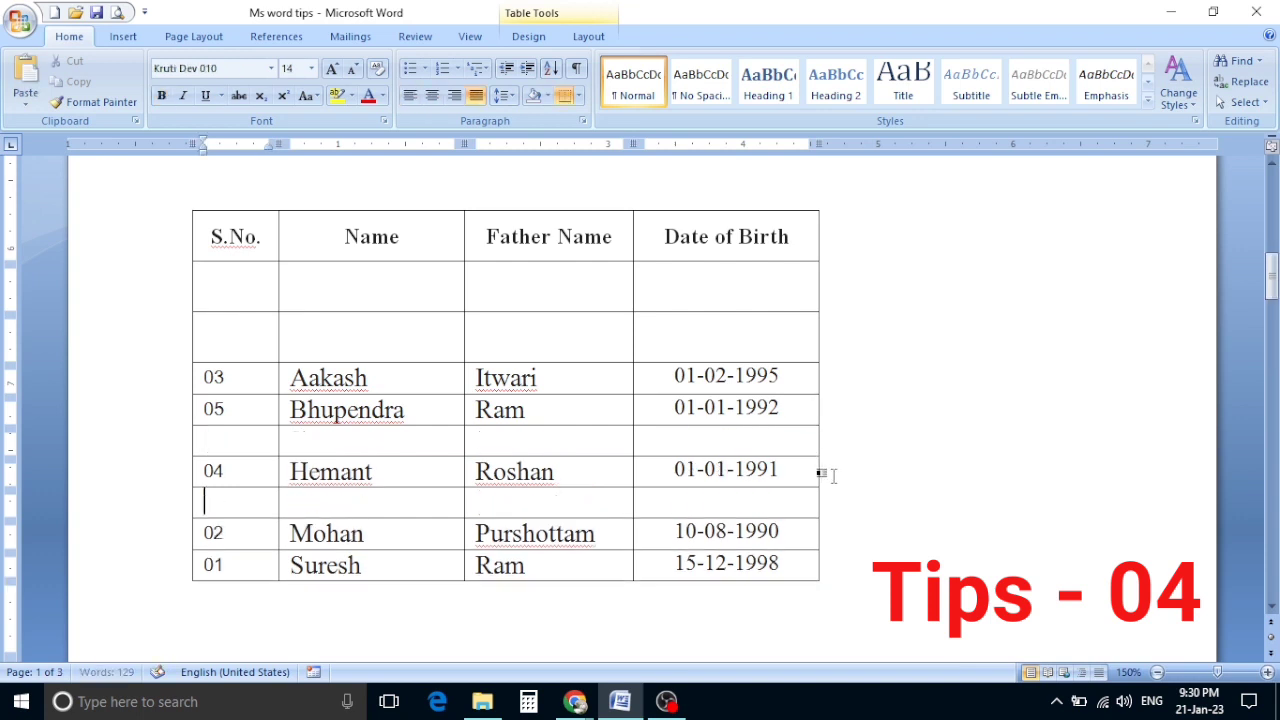
pyautogui.click(789, 557)
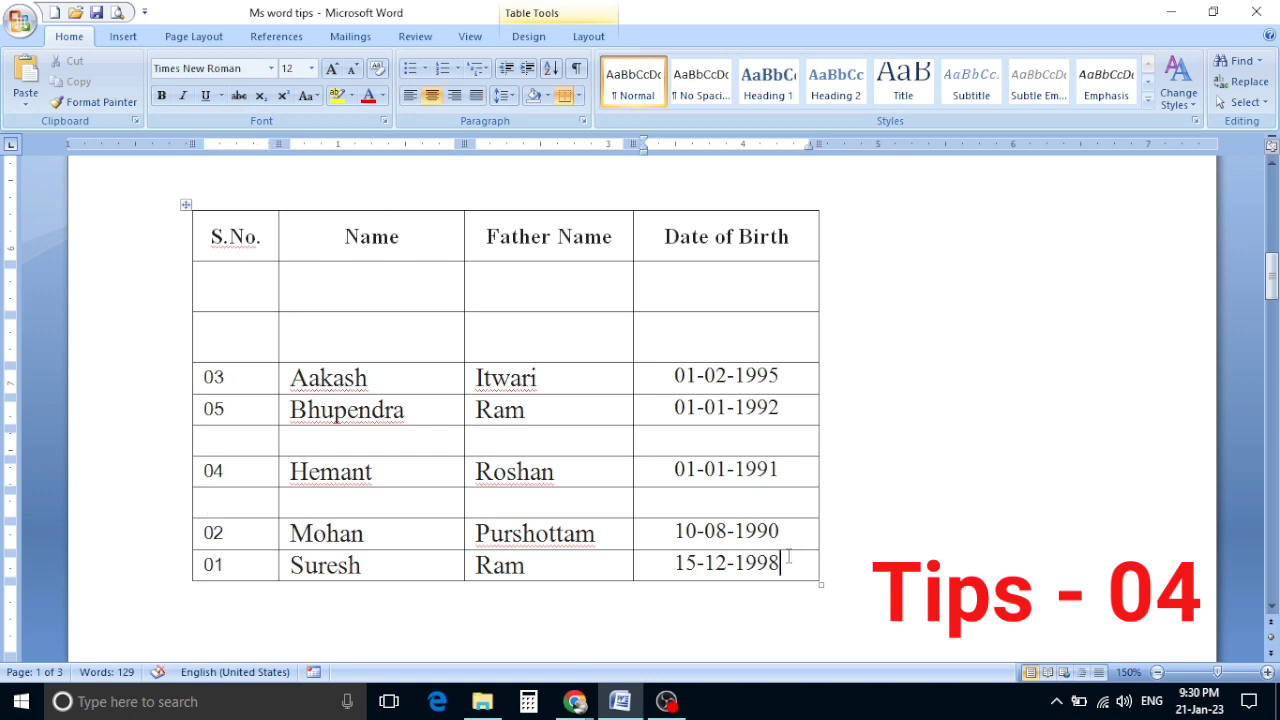
pyautogui.press('Tab')
pyautogui.press('Tab')
pyautogui.press('Tab')
pyautogui.press('Tab')
pyautogui.press('Tab')
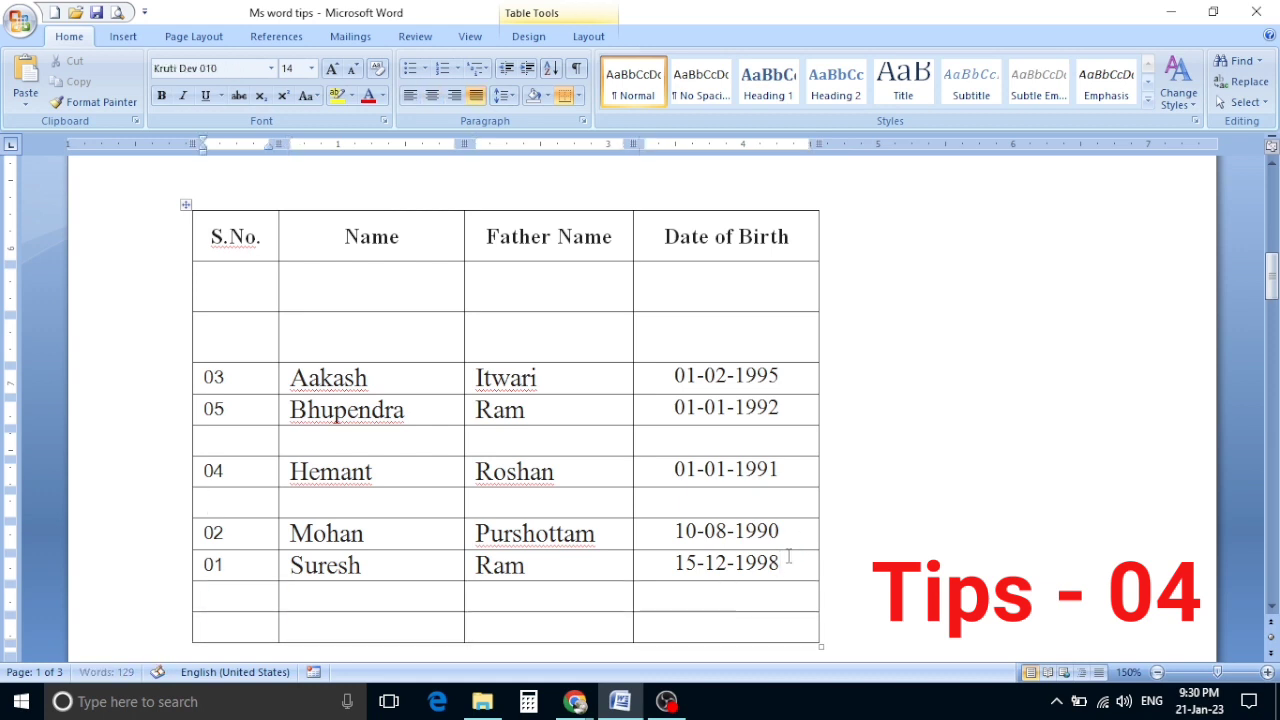
pyautogui.press('Tab')
pyautogui.press('Tab')
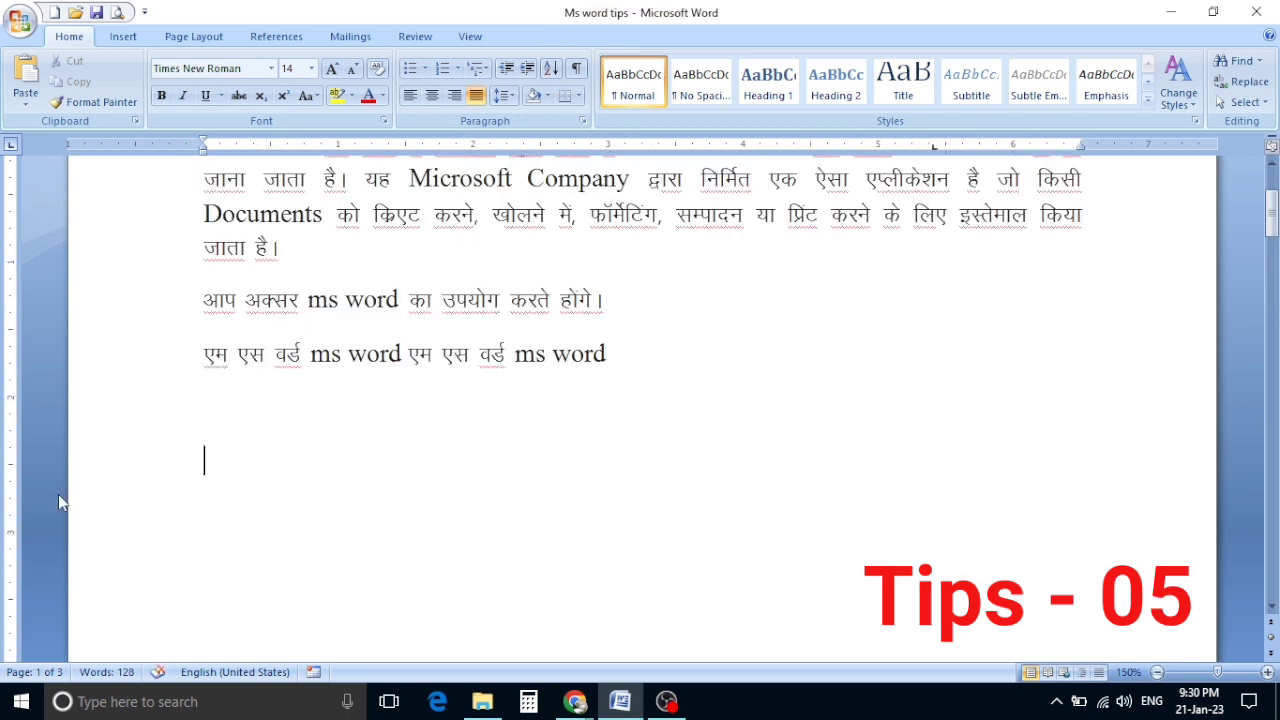
# Step: Auto-format ---, ___, === and ### into thin, thick, double and triple border lines
pyautogui.write('--')
pyautogui.write('-')
pyautogui.press('Return')
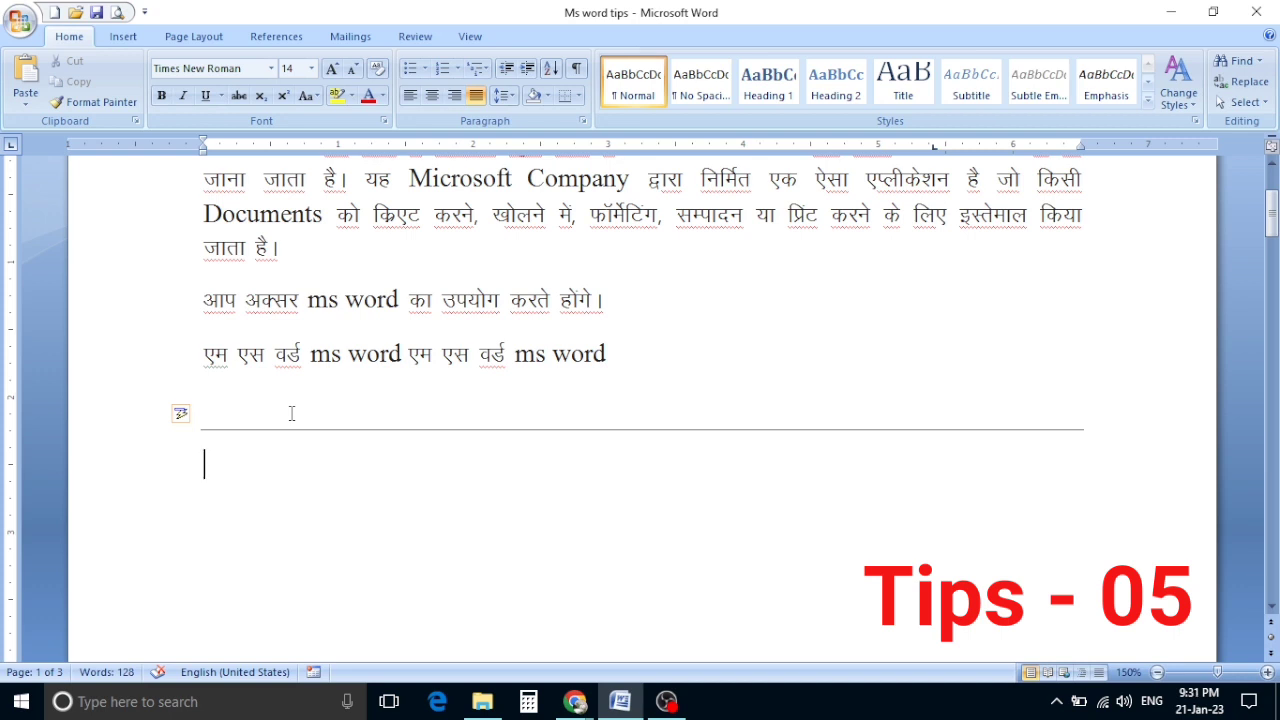
pyautogui.write('___')
pyautogui.press('Return')
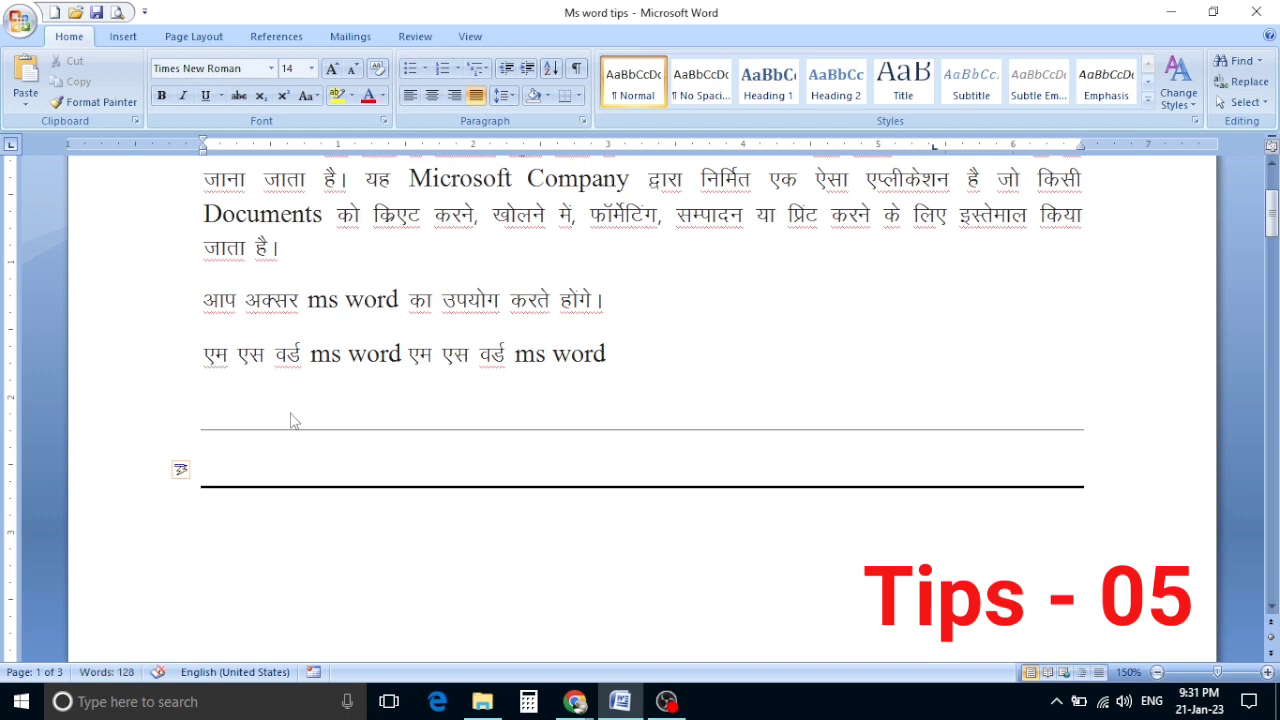
pyautogui.write('===')
pyautogui.press('Return')
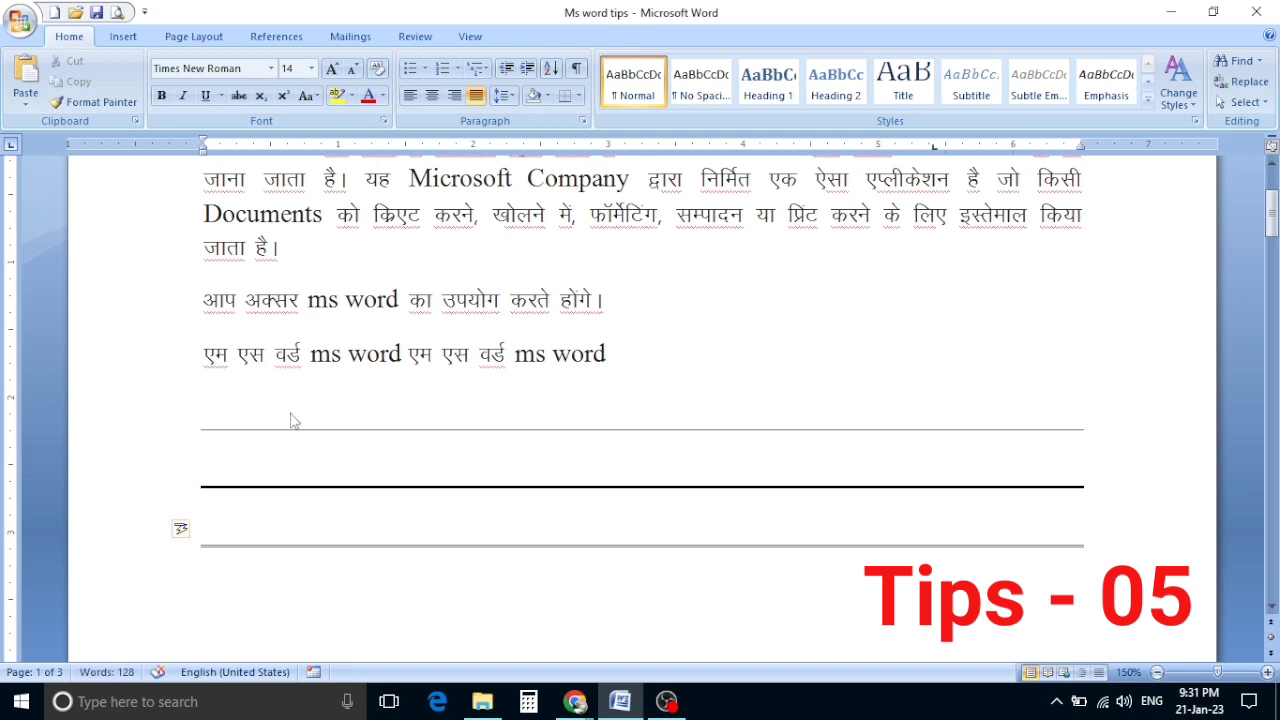
pyautogui.write('##')
pyautogui.write('#')
pyautogui.press('Return')
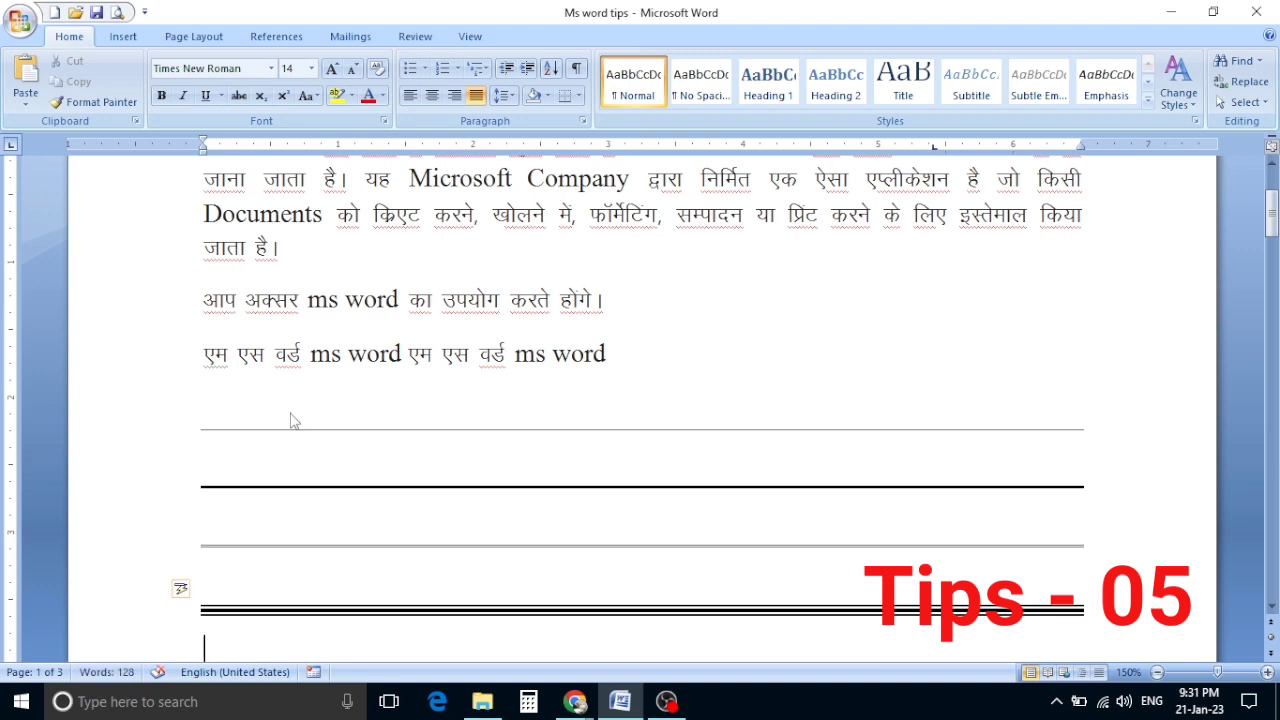
# Step: Auto-format *** and ~~~ into dotted and wavy border lines
pyautogui.scroll(-3, 291, 420)
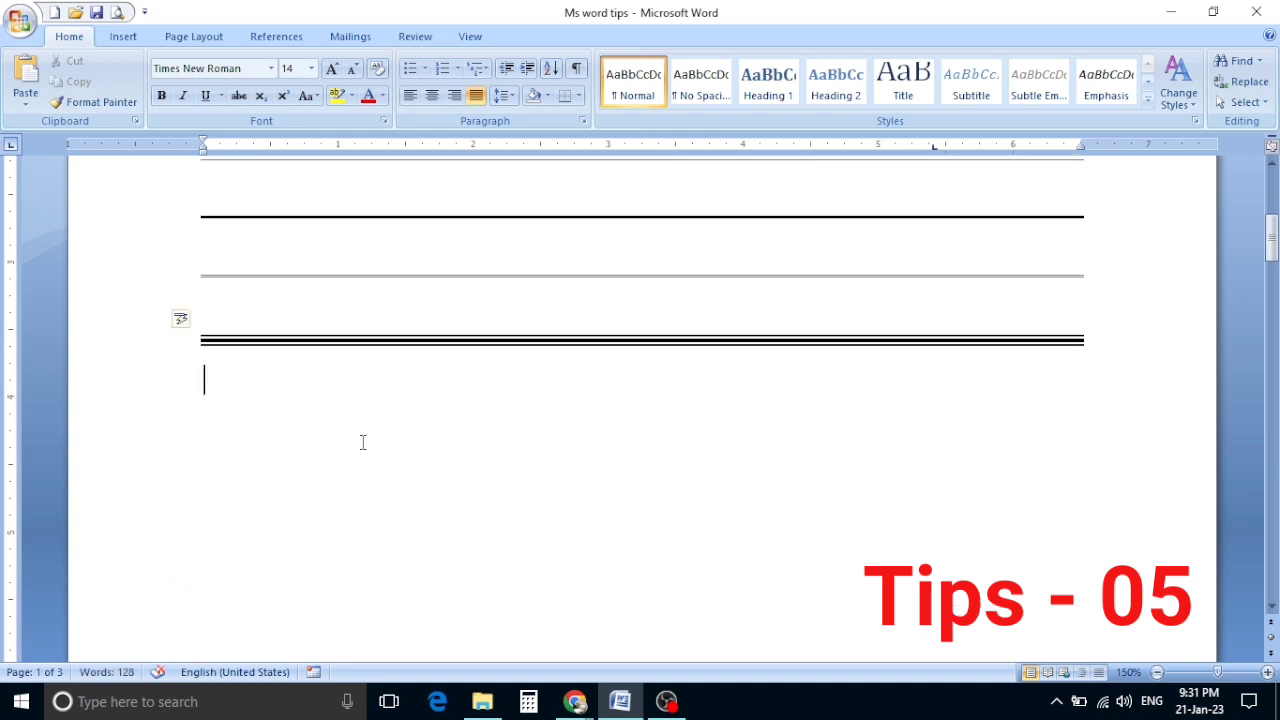
pyautogui.write('***')
pyautogui.press('Return')
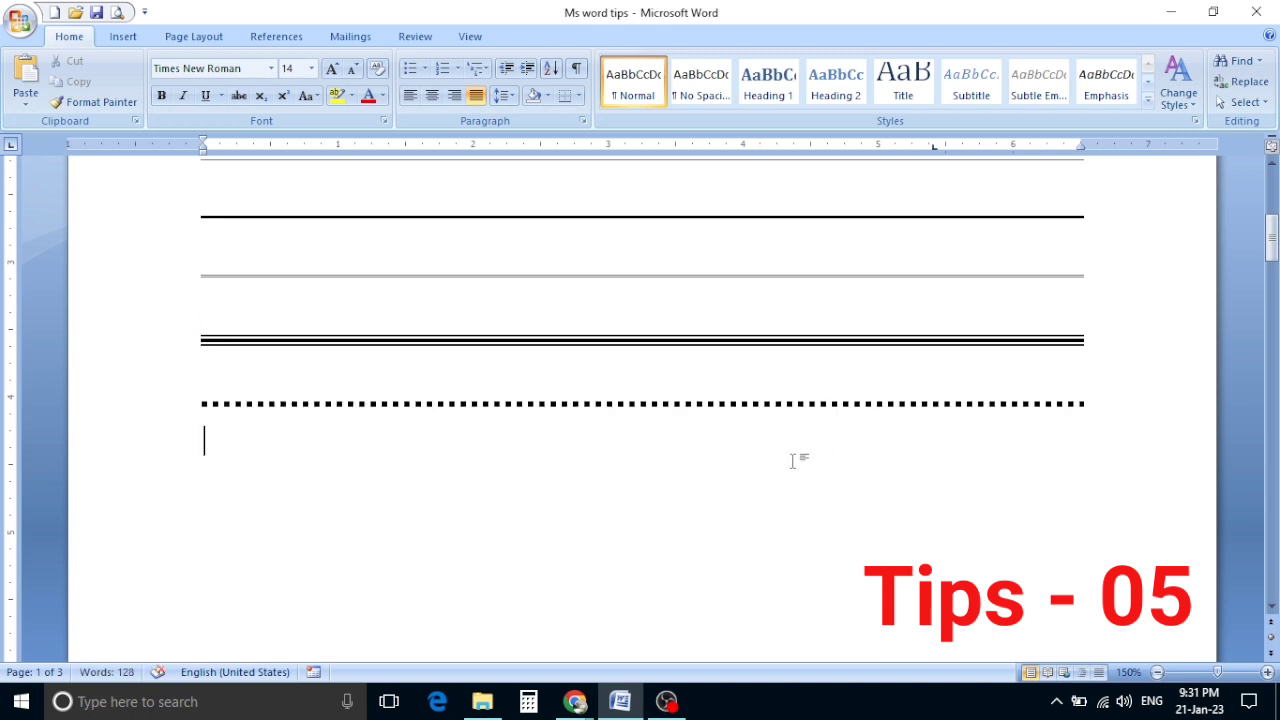
pyautogui.write('~~~')
pyautogui.press('Return')
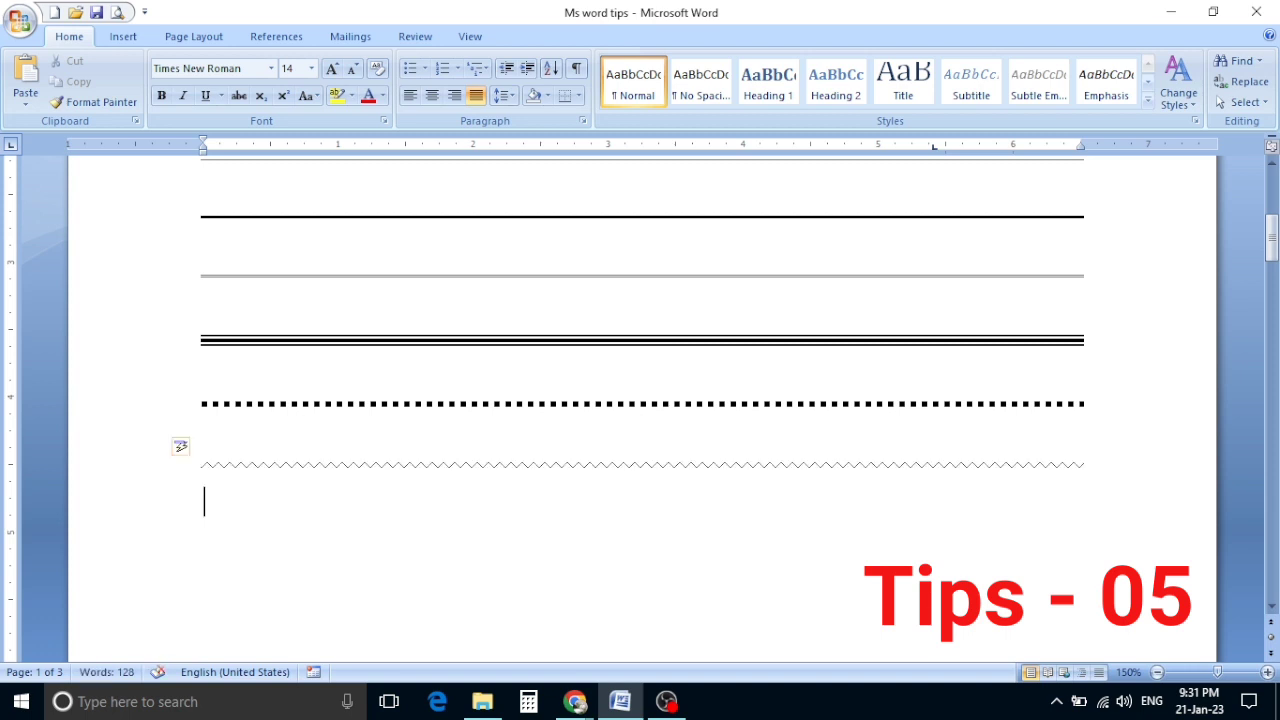
pyautogui.scroll(3, 730, 464)
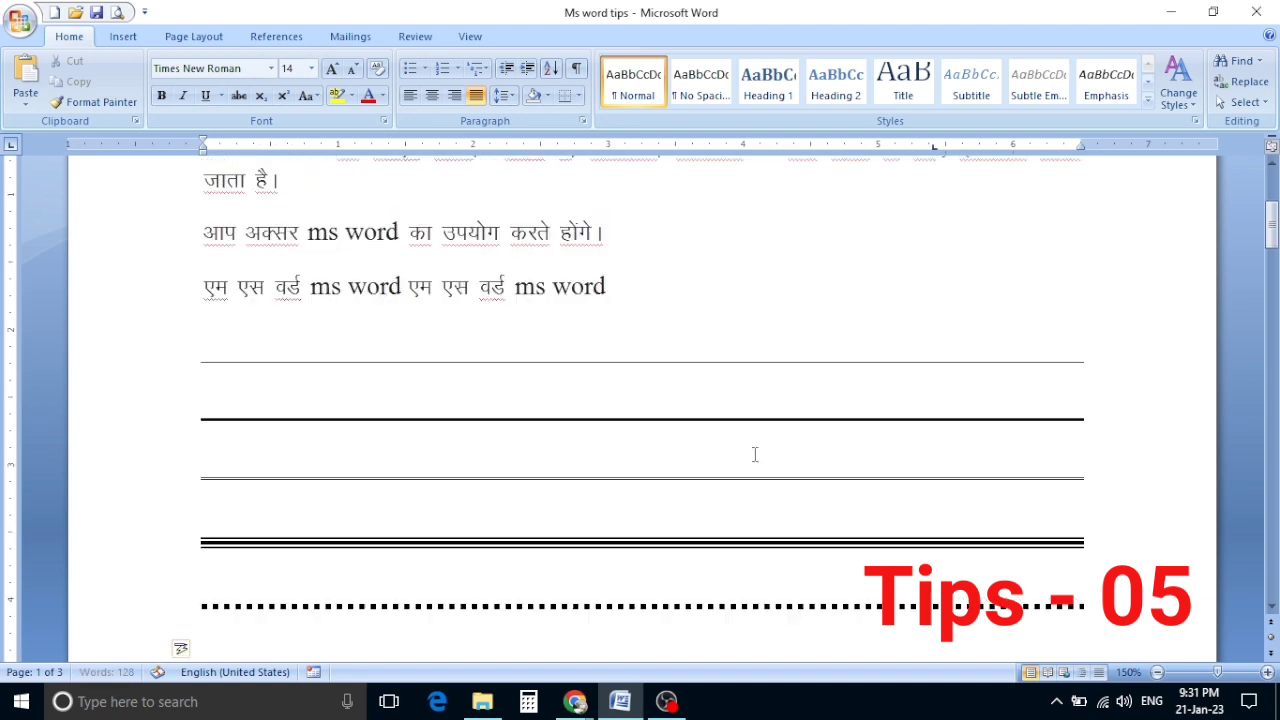
pyautogui.scroll(-1, 486, 415)
pyautogui.scroll(-4, 223, 340)
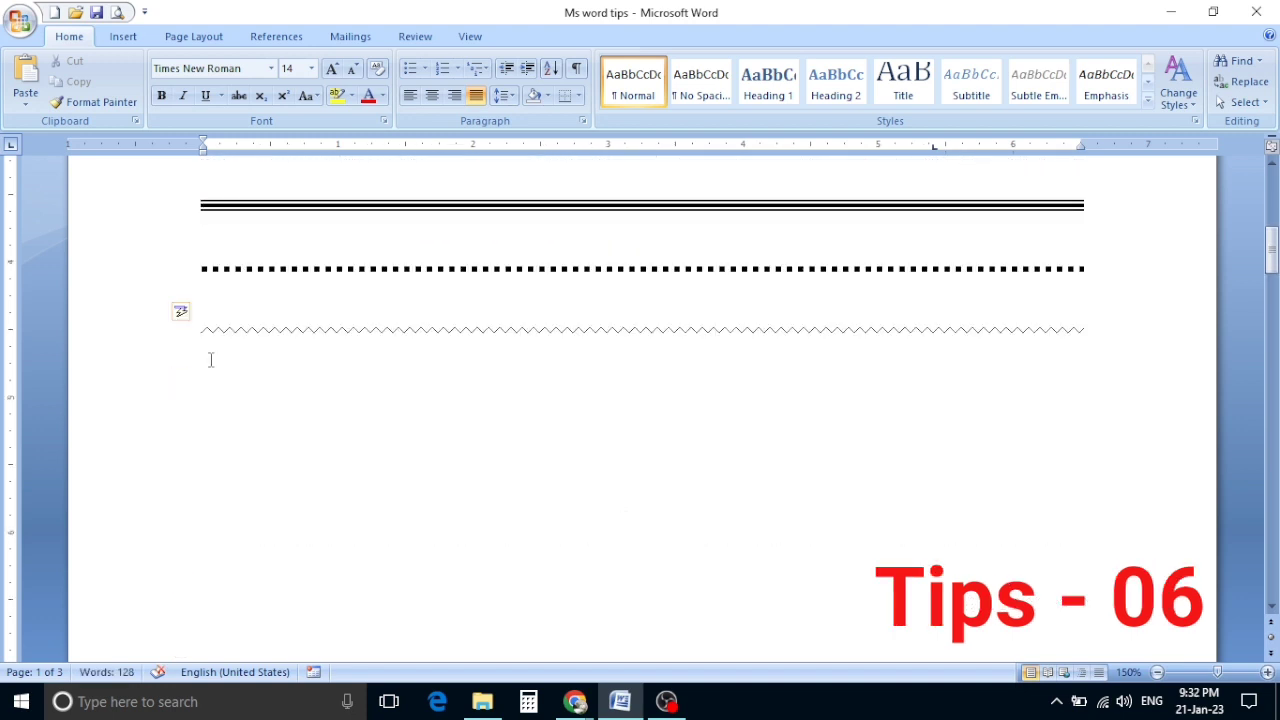
# Step: Use click-and-type to place 'Ms word' at the right, centre and left margin below the borders
pyautogui.doubleClick(703, 418)
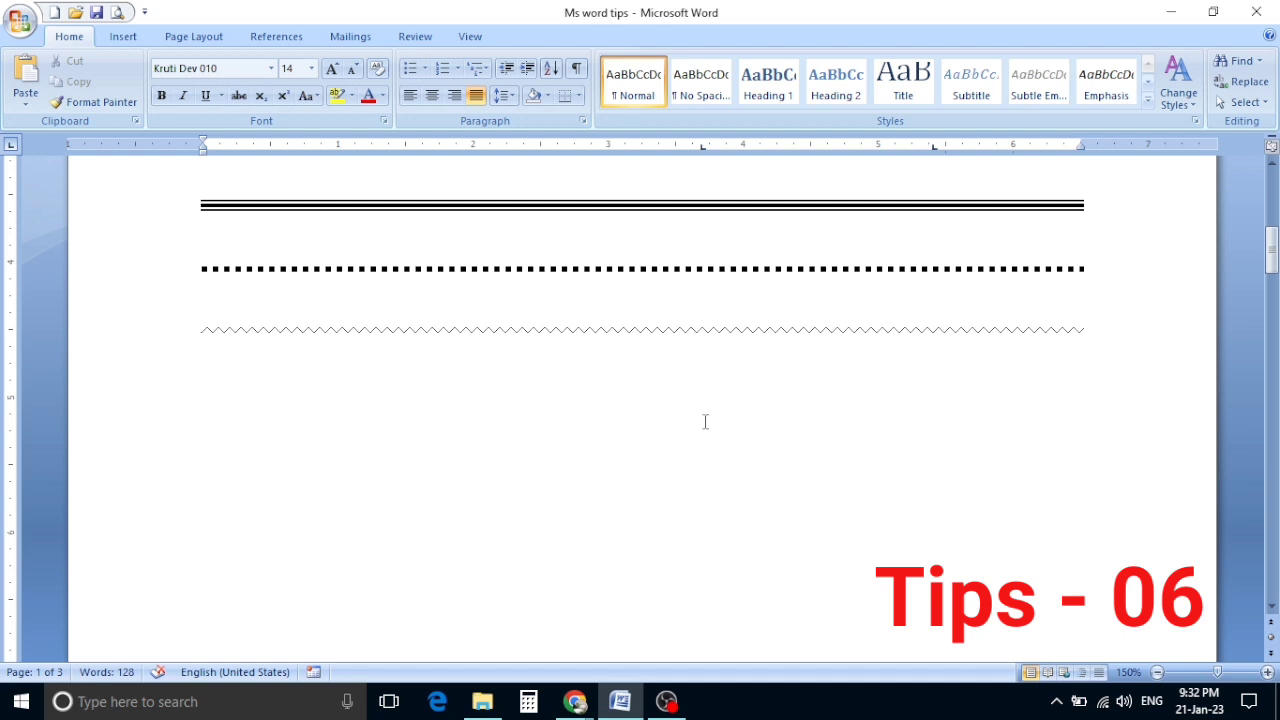
pyautogui.hotkey('ctrl', 'z')
pyautogui.write('ms word')
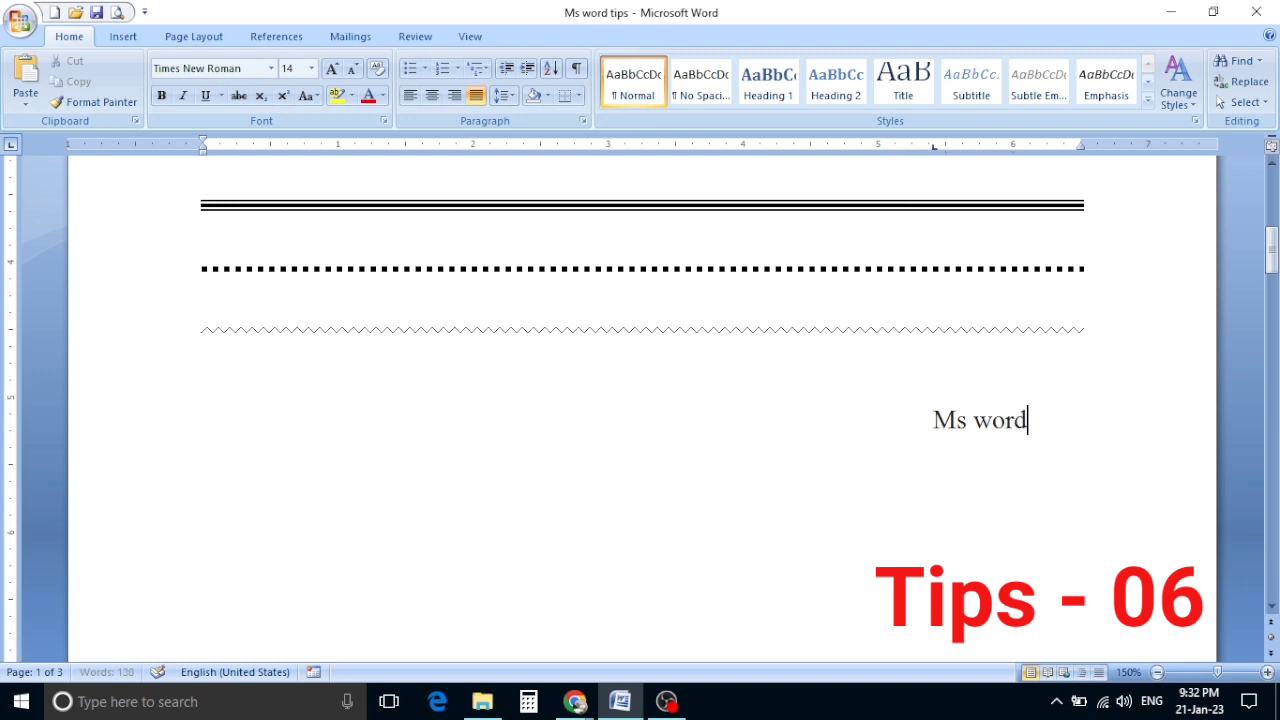
pyautogui.doubleClick(395, 422)
pyautogui.write('Ms')
pyautogui.write(' word')
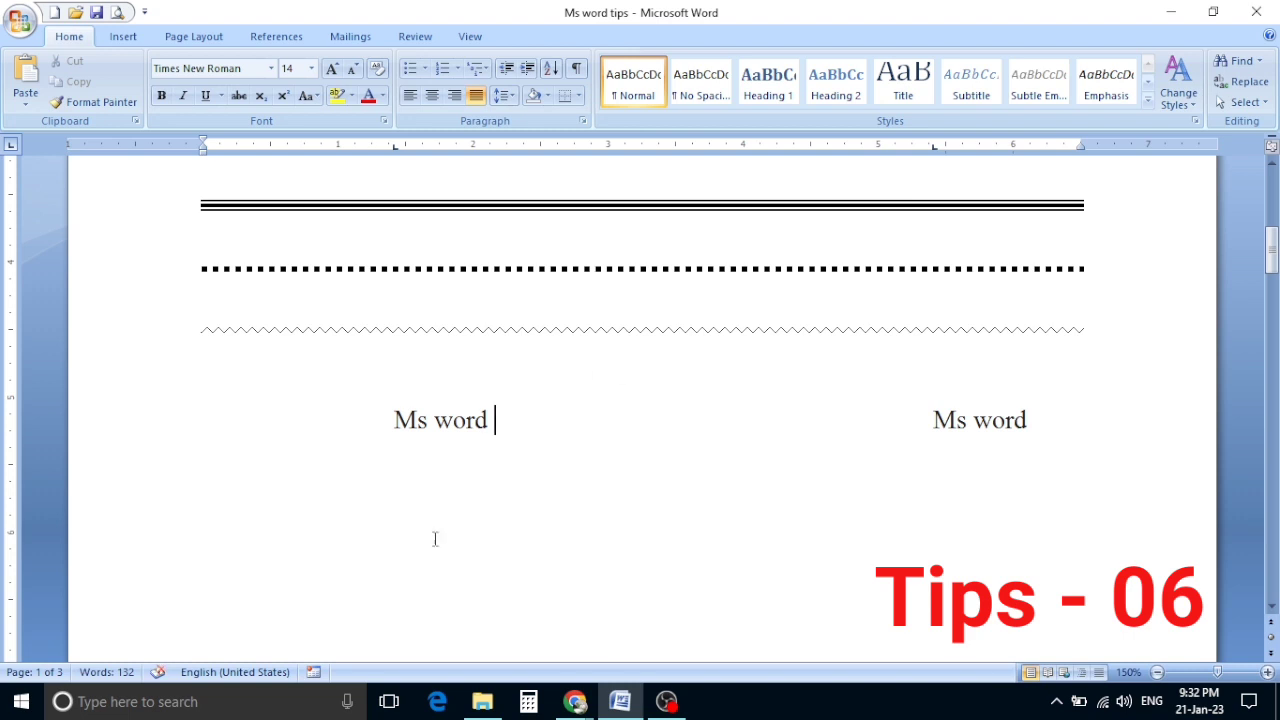
pyautogui.doubleClick(403, 551)
pyautogui.write('Ms wrod')
pyautogui.press('BackSpace')
pyautogui.press('BackSpace')
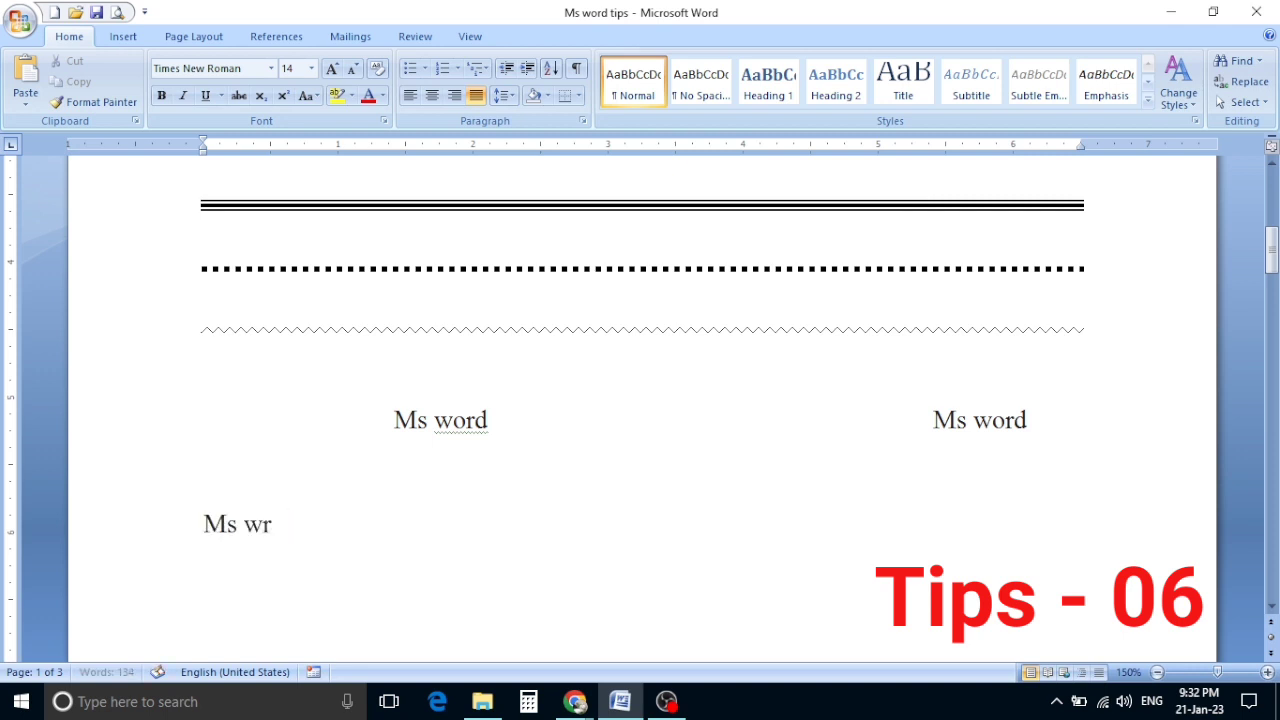
pyautogui.press('BackSpace')
pyautogui.write('ord')
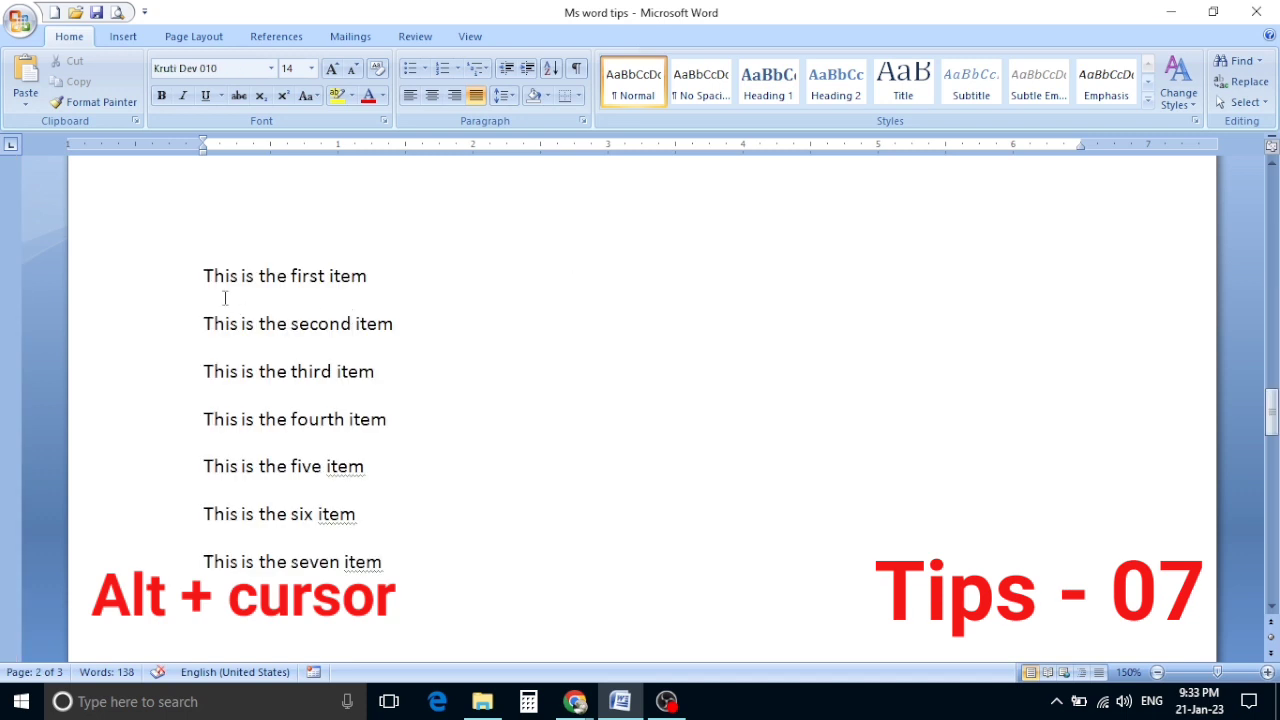
# Step: Alt-drag a block selection of 'This is the' down the item lines, then select the first item line
pyautogui.moveTo(197, 279)
pyautogui.mouseDown()
pyautogui.moveTo(293, 487)
pyautogui.moveTo(293, 590)
pyautogui.moveTo(291, 562)
pyautogui.mouseUp()
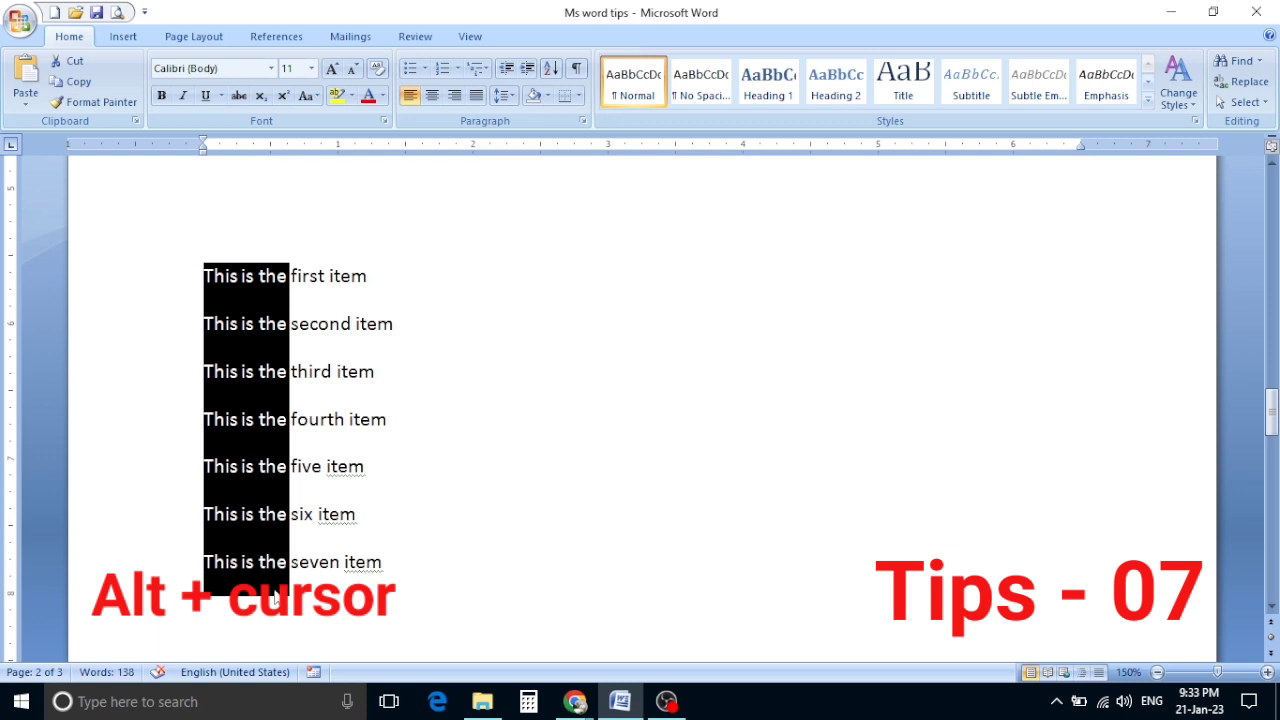
pyautogui.click(182, 272)
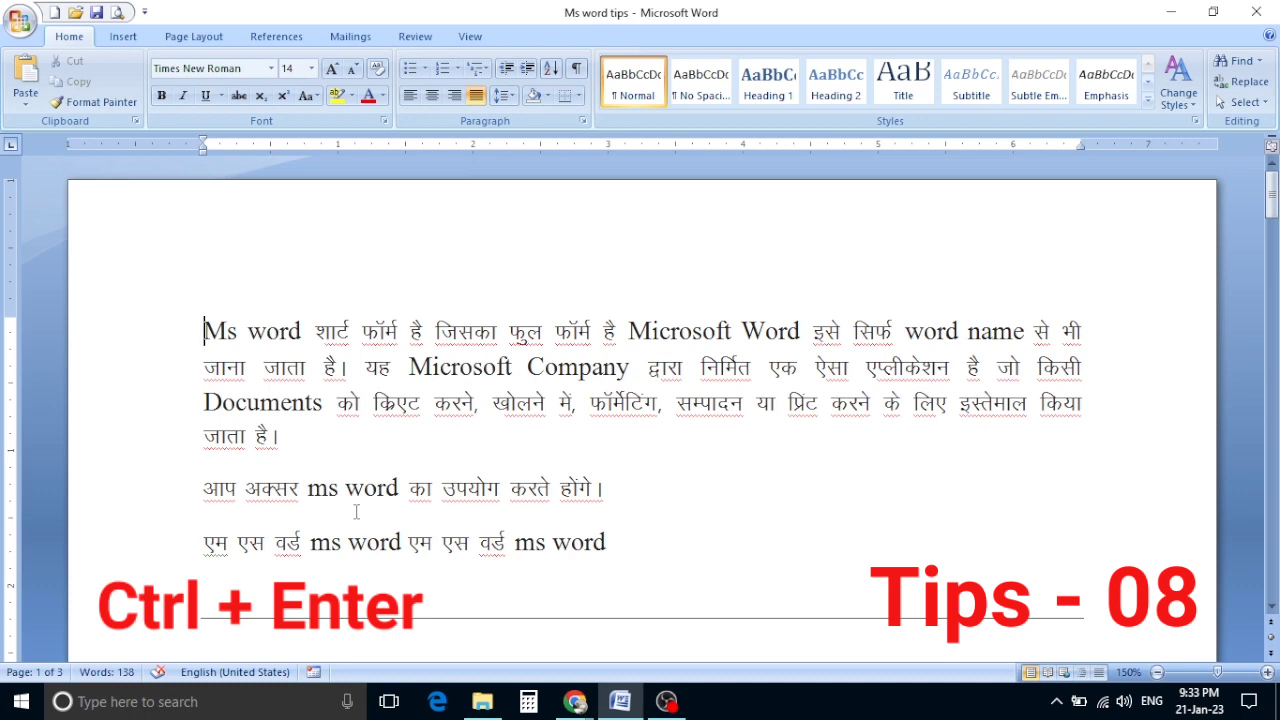
# Step: Insert four page breaks before the 'Ms word' paragraph
pyautogui.hotkey('ctrl', 'Return')
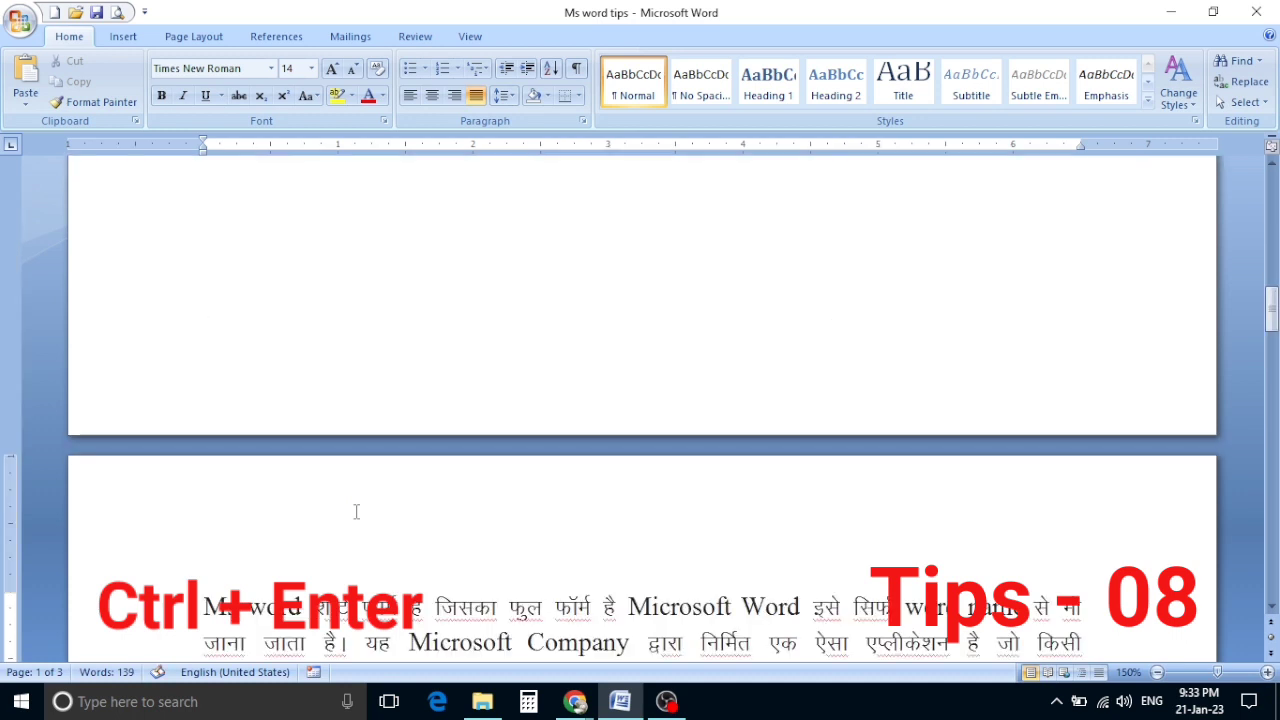
pyautogui.scroll(3, 354, 511)
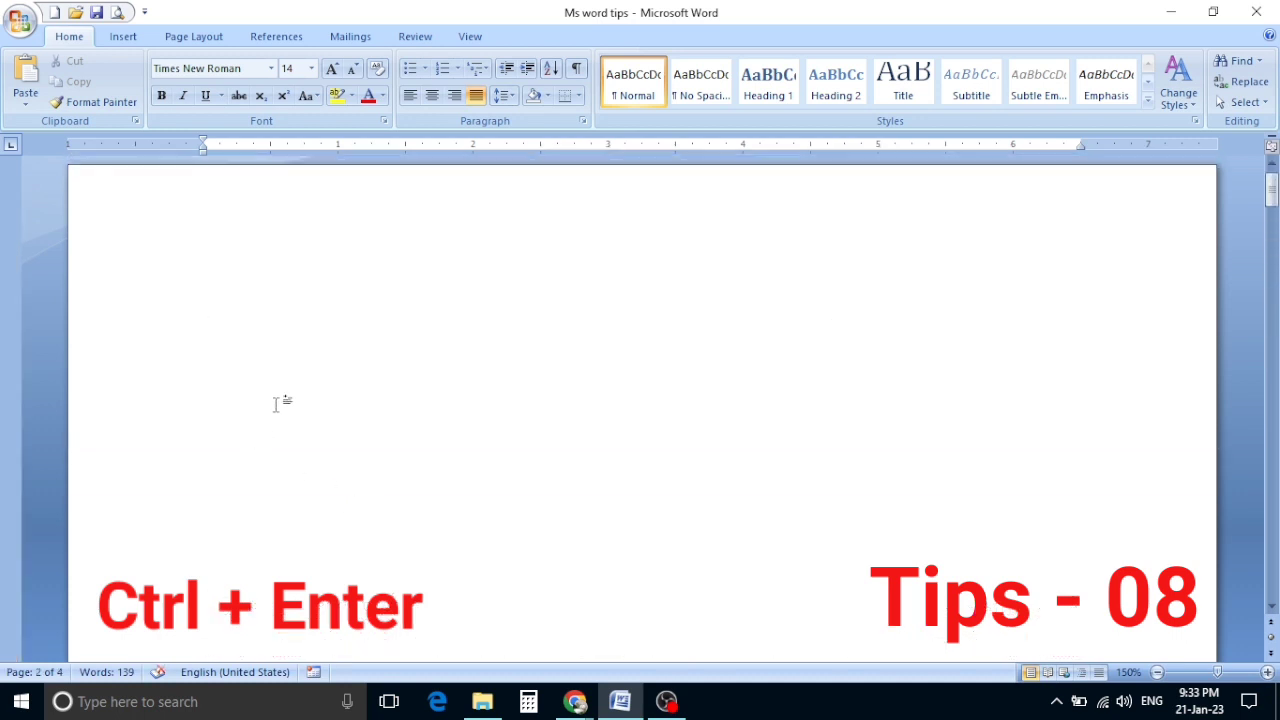
pyautogui.scroll(-3, 433, 548)
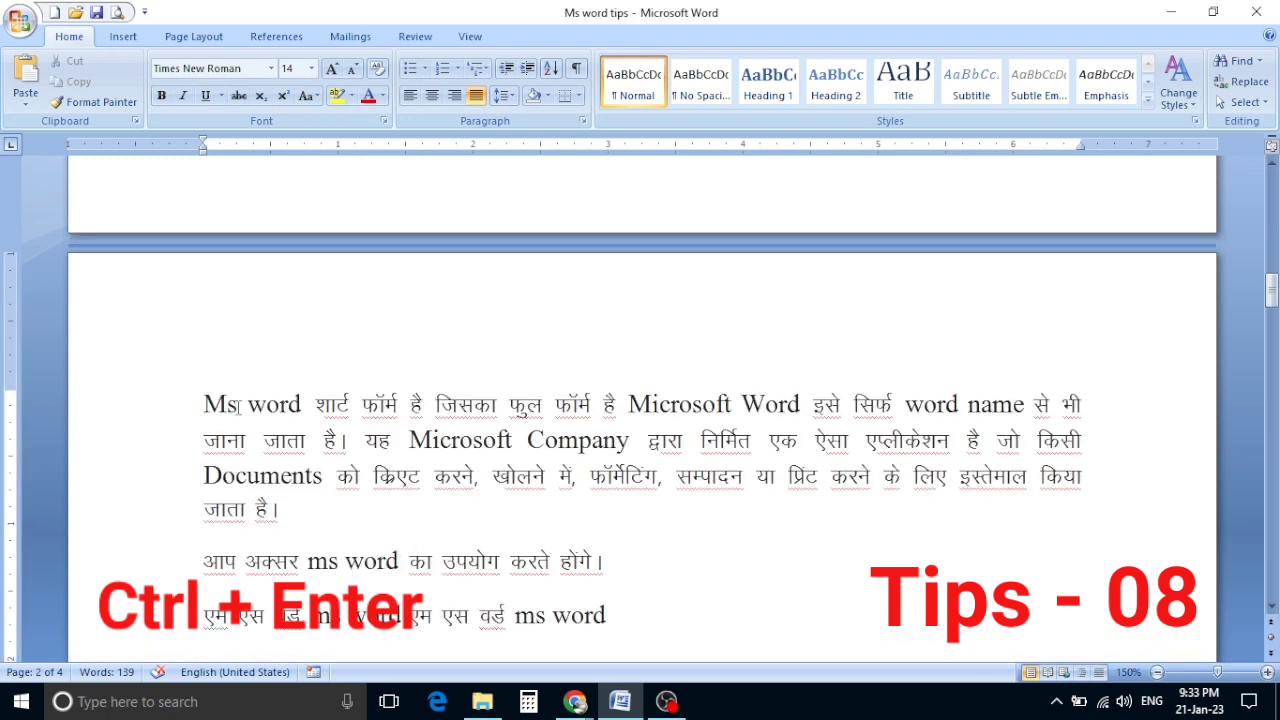
pyautogui.hotkey('ctrl', 'Return')
pyautogui.scroll(-3, 443, 520)
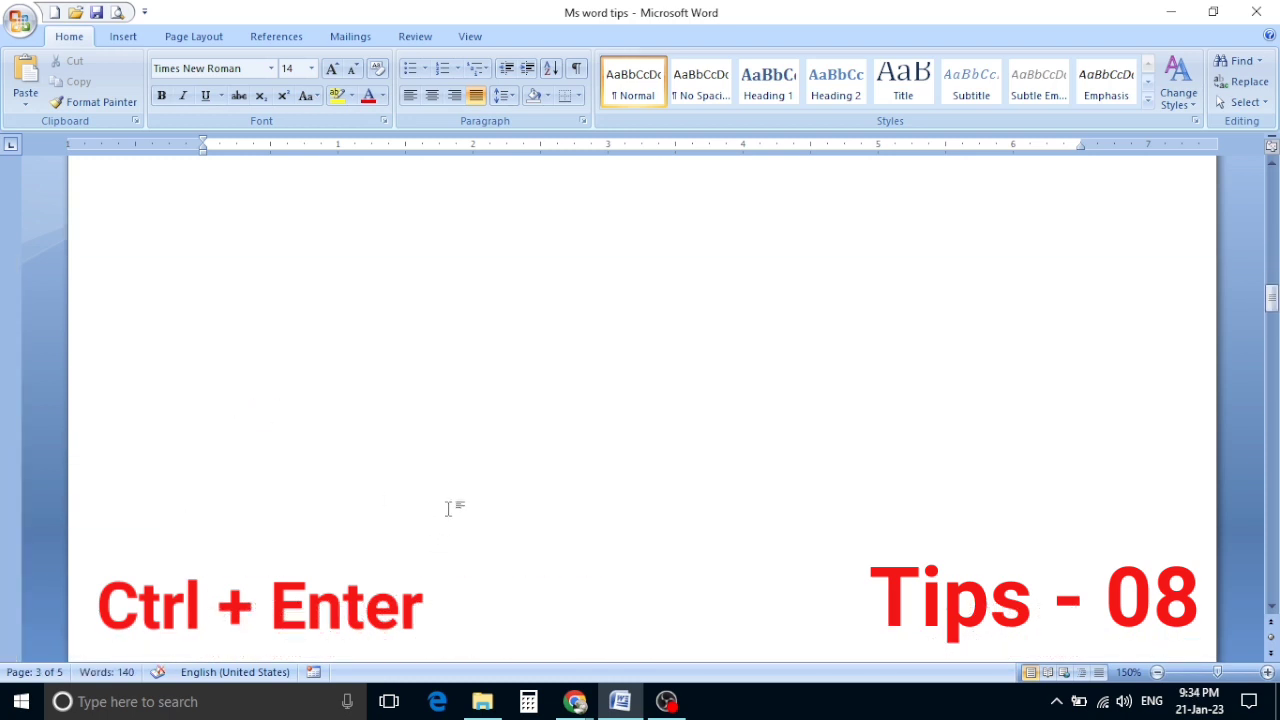
pyautogui.scroll(5, 669, 606)
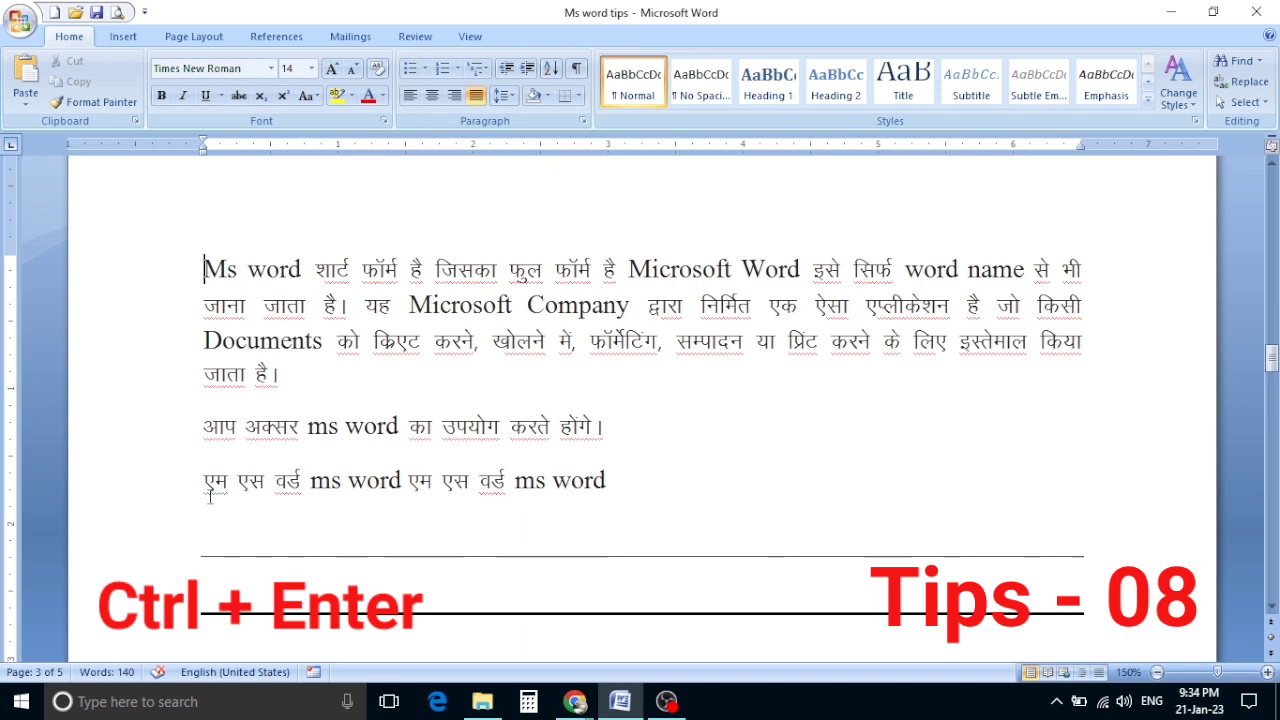
pyautogui.hotkey('ctrl', 'Return')
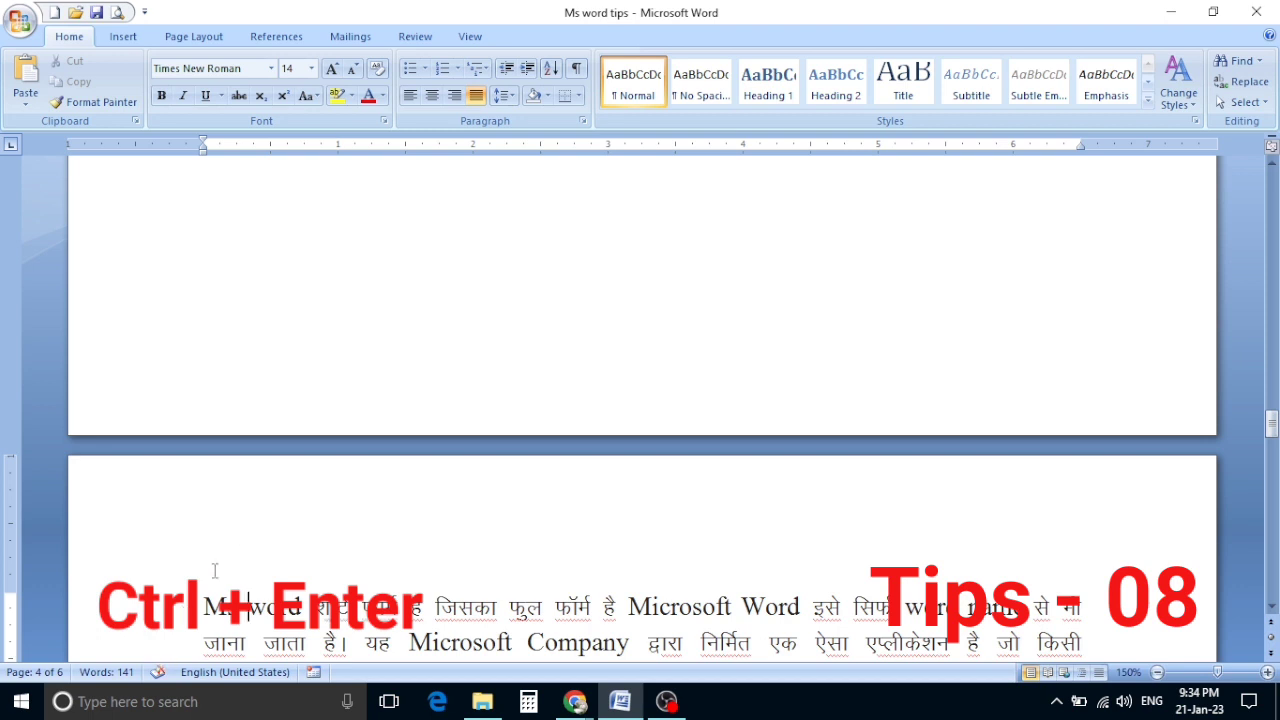
pyautogui.hotkey('ctrl', 'Return')
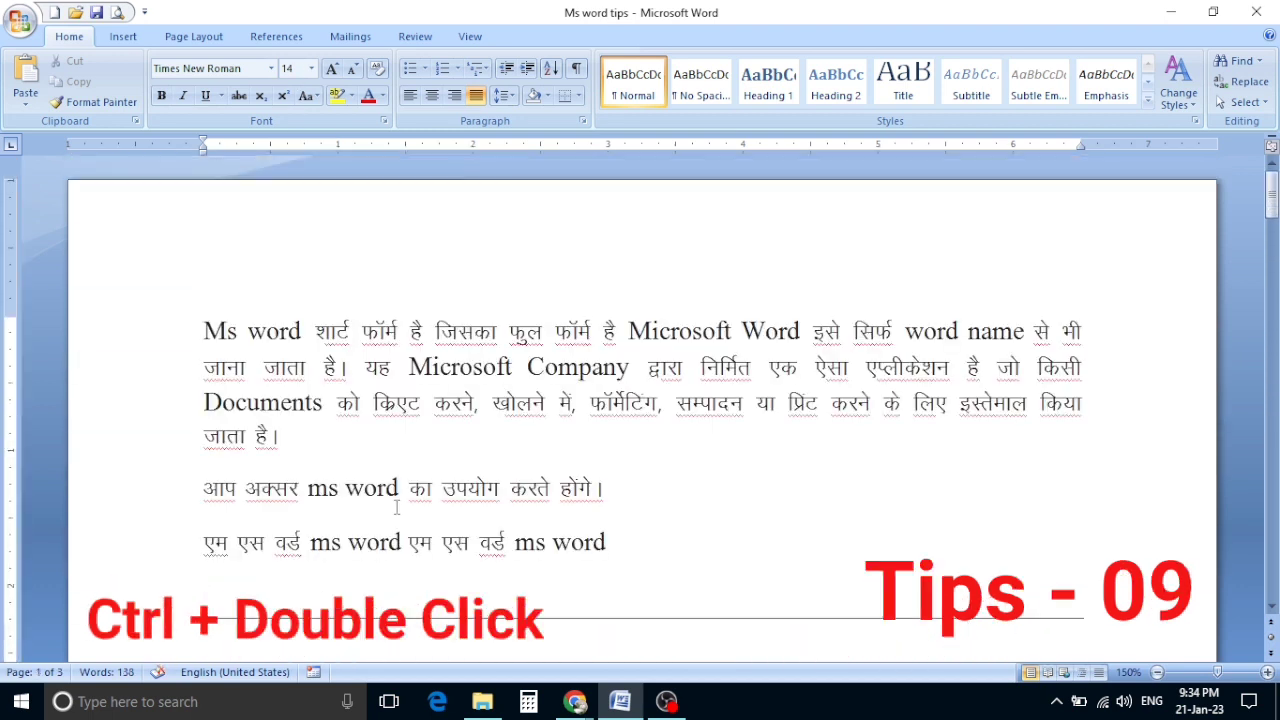
# Step: Multi-select ten scattered words: ms, या, एप्लीकेशन, Word, जिसका, शार्ट, word, Ms, Documents, Company, किया
pyautogui.keyDown('ctrl'); pyautogui.click(549, 543); pyautogui.keyUp('ctrl')
pyautogui.doubleClick(522, 548)
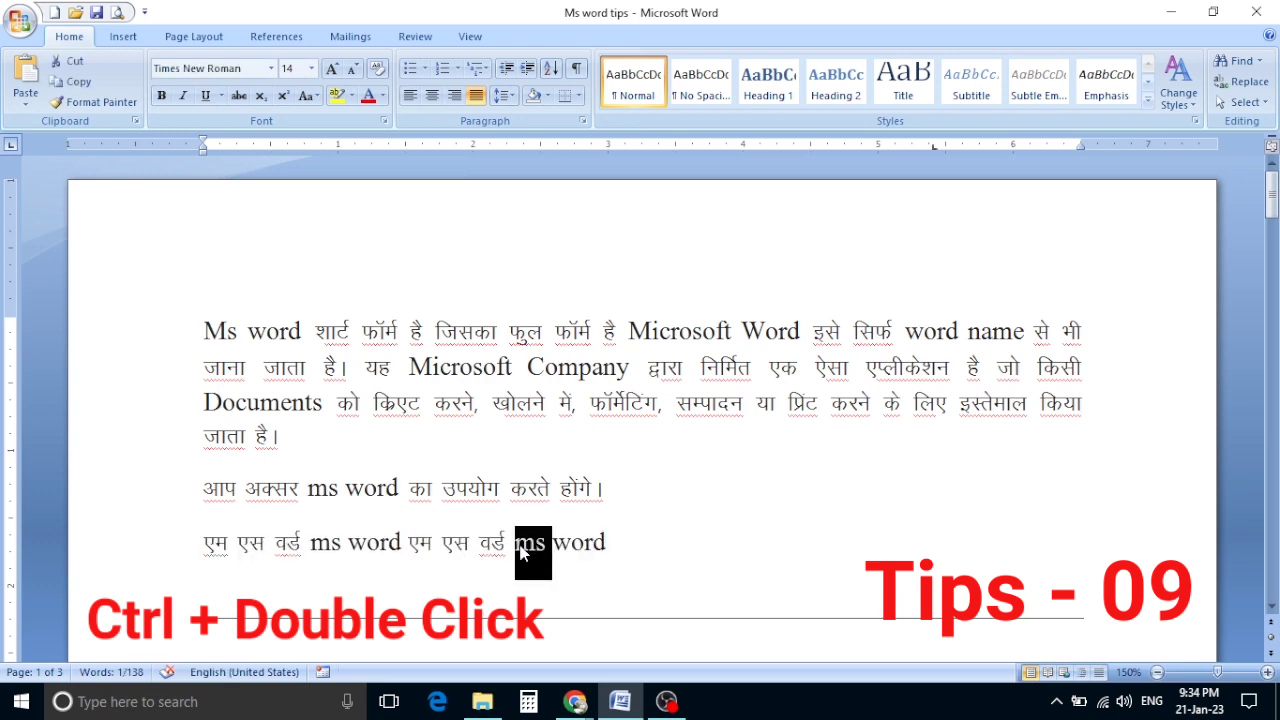
pyautogui.keyDown('ctrl'); pyautogui.doubleClick(773, 408); pyautogui.keyUp('ctrl')
pyautogui.keyDown('ctrl'); pyautogui.doubleClick(910, 368); pyautogui.keyUp('ctrl')
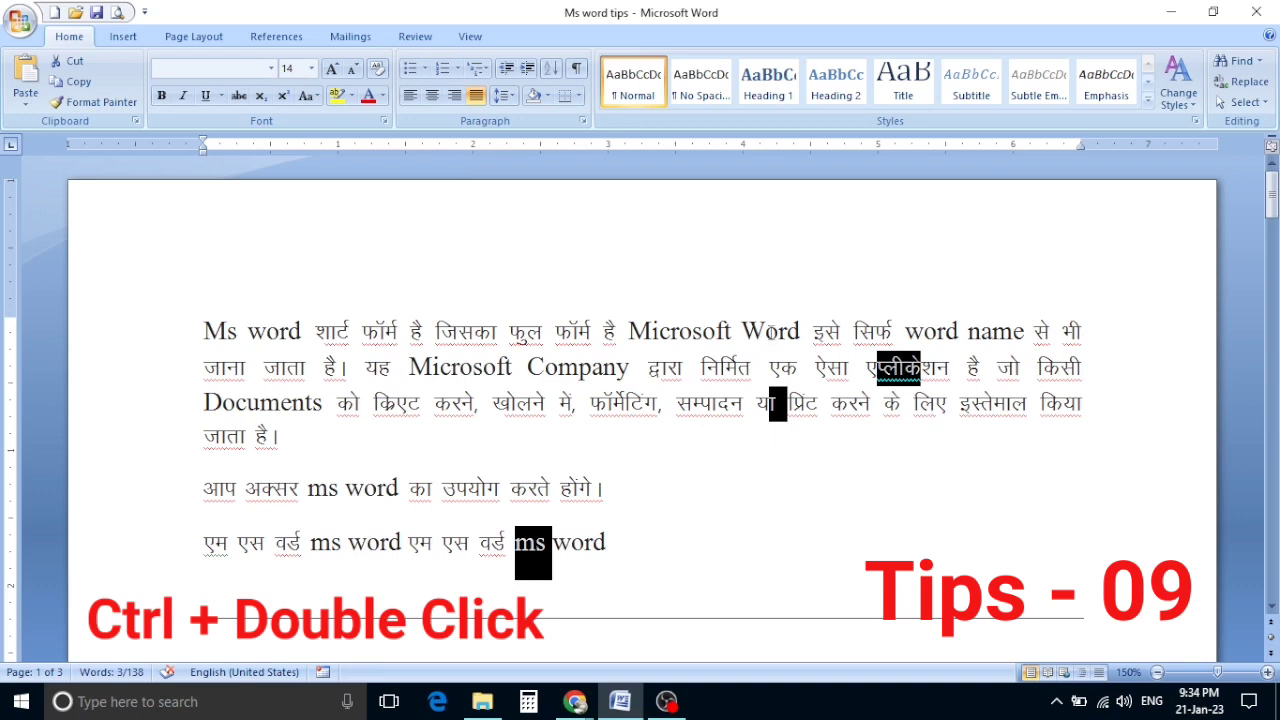
pyautogui.keyDown('ctrl'); pyautogui.doubleClick(770, 333); pyautogui.keyUp('ctrl')
pyautogui.keyDown('ctrl'); pyautogui.doubleClick(468, 332); pyautogui.keyUp('ctrl')
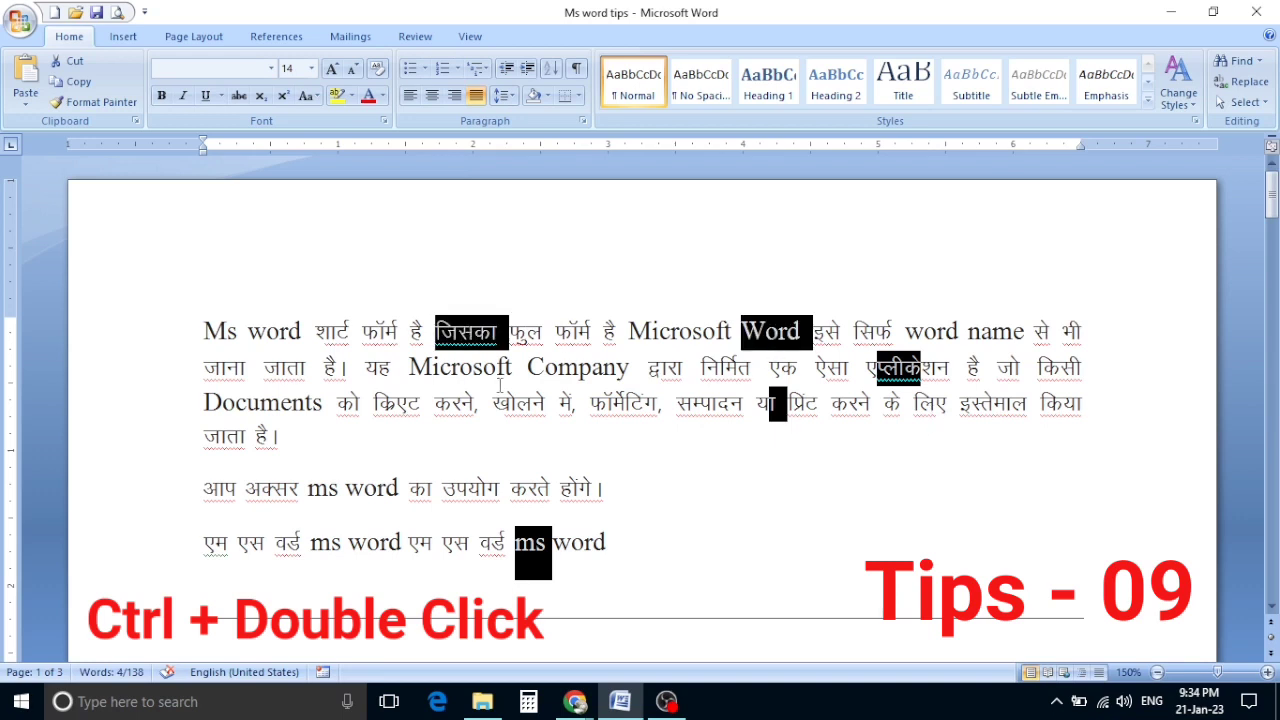
pyautogui.keyDown('ctrl'); pyautogui.doubleClick(340, 332); pyautogui.keyUp('ctrl')
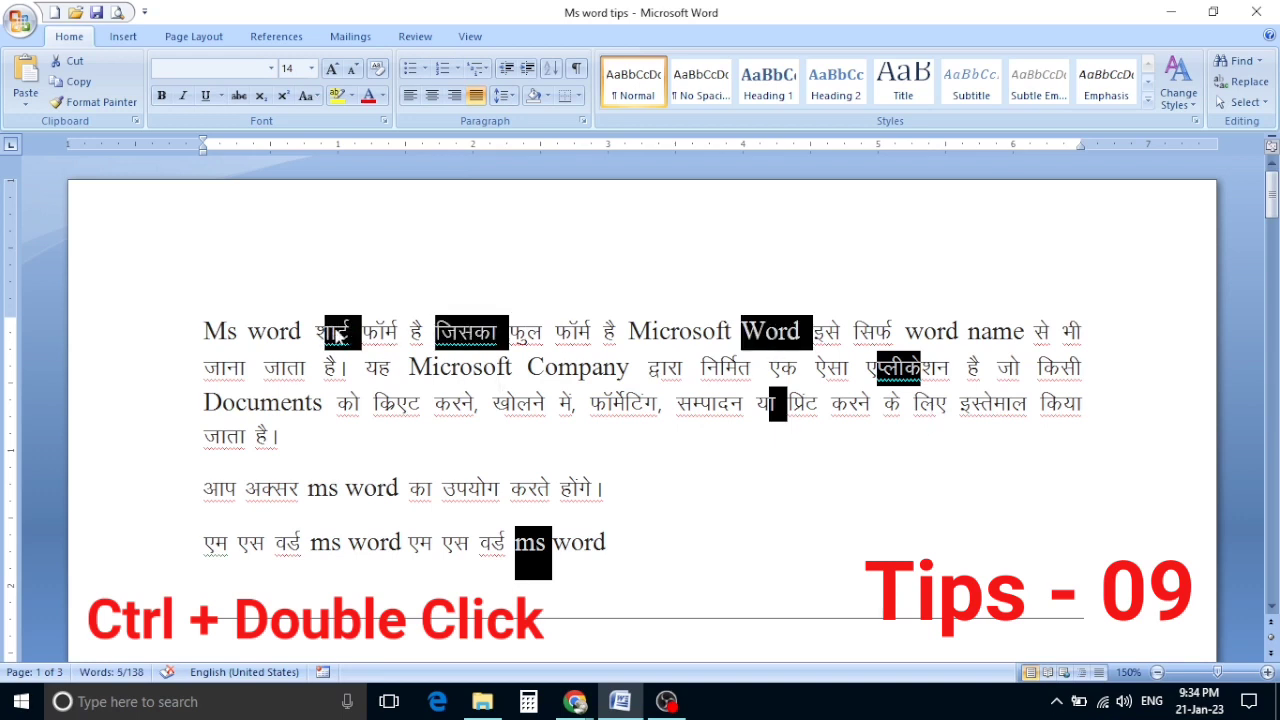
pyautogui.keyDown('ctrl'); pyautogui.doubleClick(270, 332); pyautogui.keyUp('ctrl')
pyautogui.keyDown('ctrl'); pyautogui.doubleClick(221, 333); pyautogui.keyUp('ctrl')
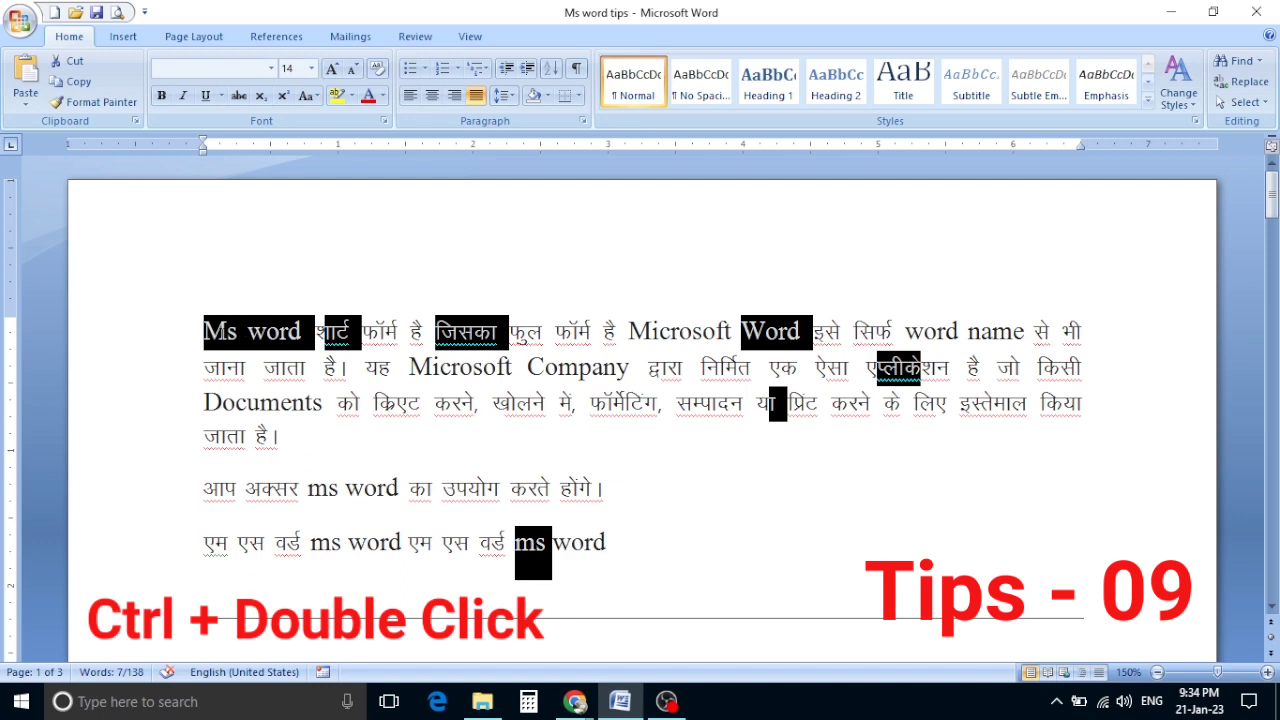
pyautogui.keyDown('ctrl'); pyautogui.doubleClick(280, 403); pyautogui.keyUp('ctrl')
pyautogui.keyDown('ctrl'); pyautogui.doubleClick(588, 367); pyautogui.keyUp('ctrl')
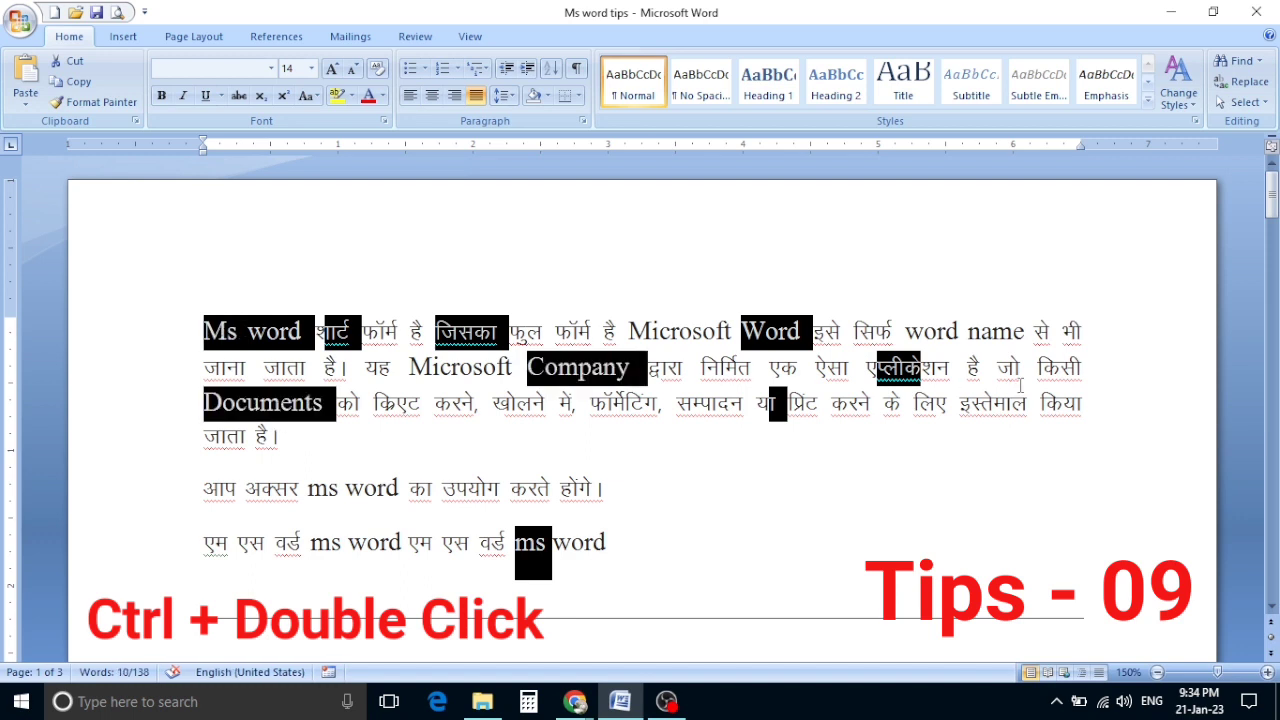
pyautogui.keyDown('ctrl'); pyautogui.doubleClick(1056, 405); pyautogui.keyUp('ctrl')
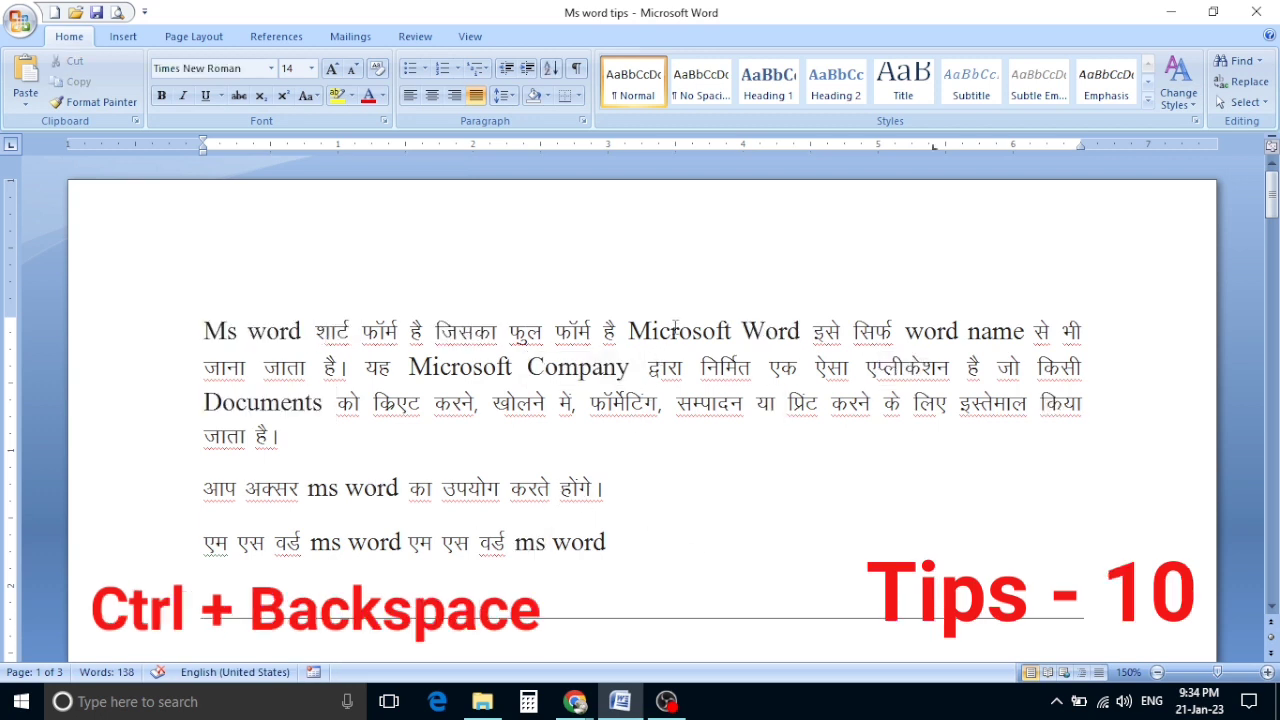
# Step: Trim the trailing words off the last line so it reads 'एम एस वर्ड'
pyautogui.hotkey('ctrl', 'BackSpace')
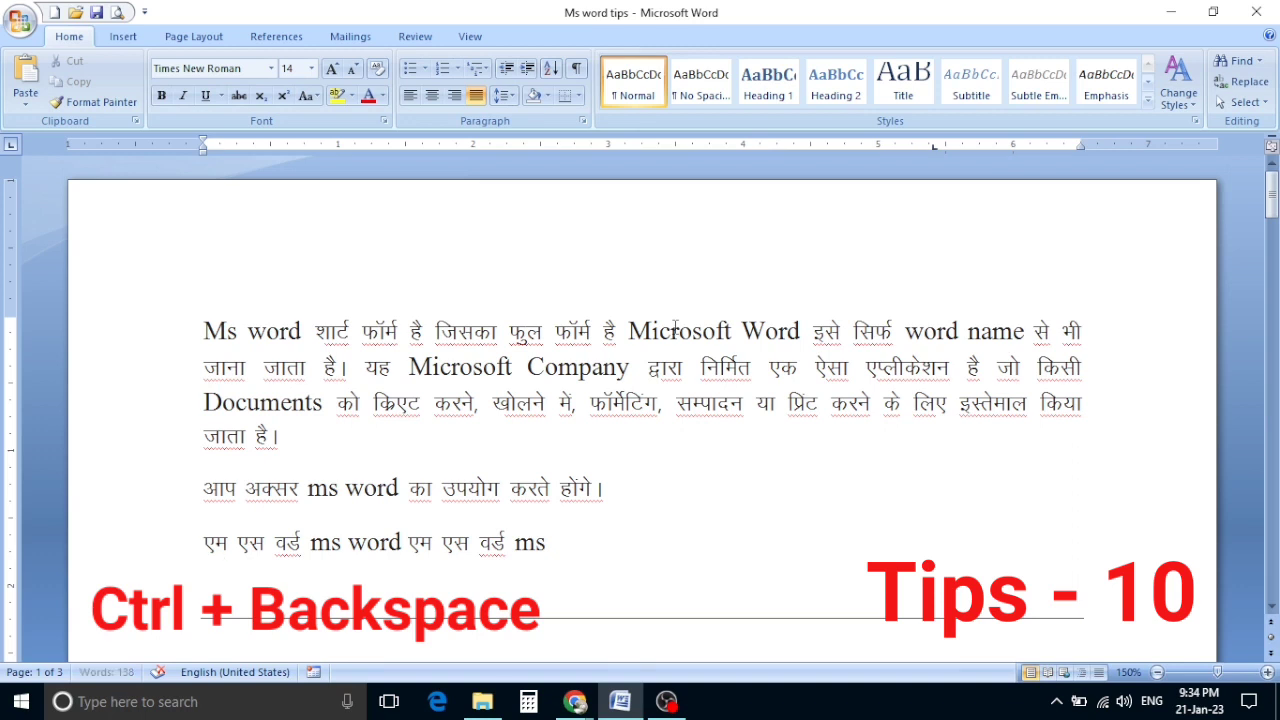
pyautogui.hotkey('ctrl', 'BackSpace')
pyautogui.hotkey('ctrl', 'BackSpace')
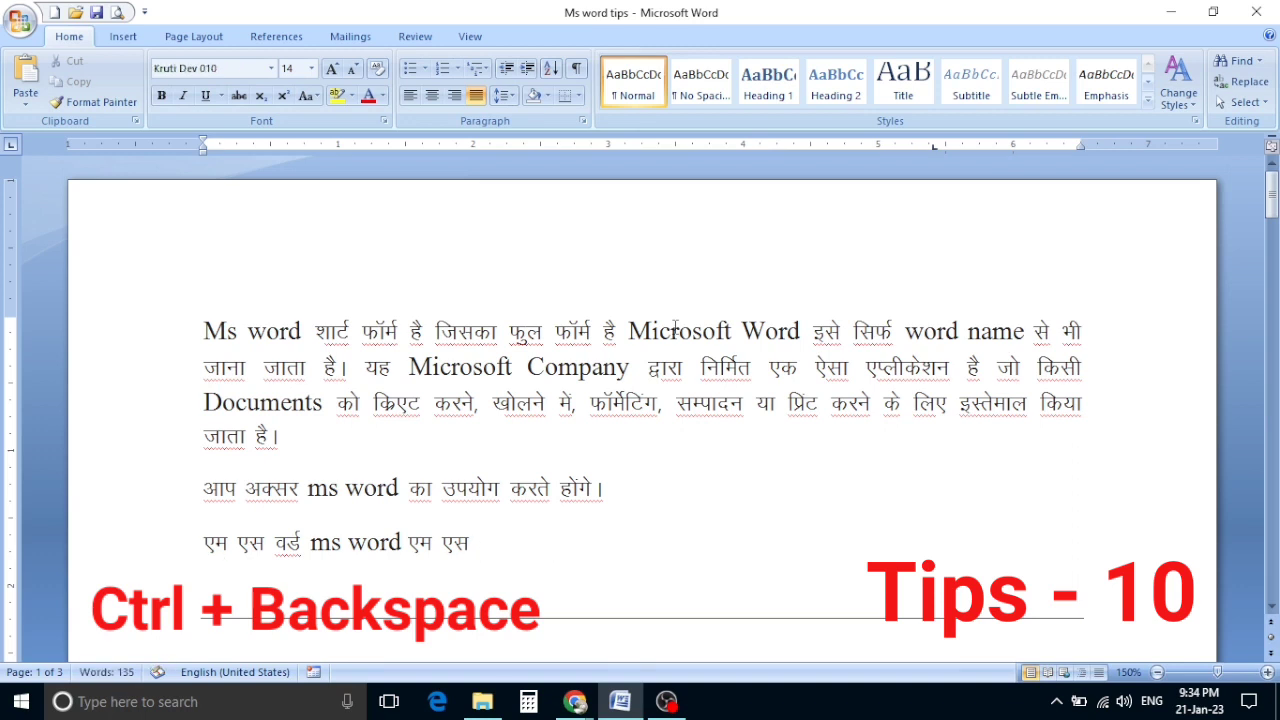
pyautogui.hotkey('ctrl', 'BackSpace')
pyautogui.hotkey('ctrl', 'BackSpace')
pyautogui.hotkey('ctrl', 'BackSpace')
pyautogui.hotkey('ctrl', 'BackSpace')
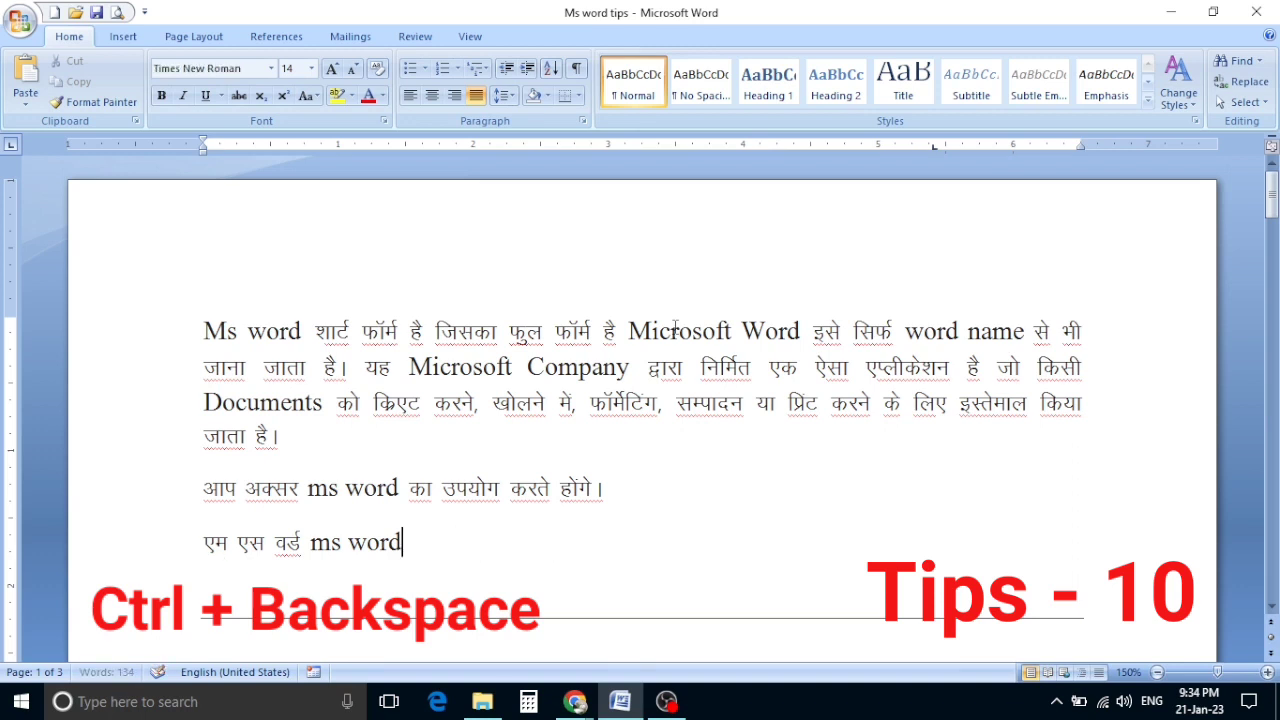
pyautogui.hotkey('ctrl', 'BackSpace')
pyautogui.hotkey('ctrl', 'BackSpace')
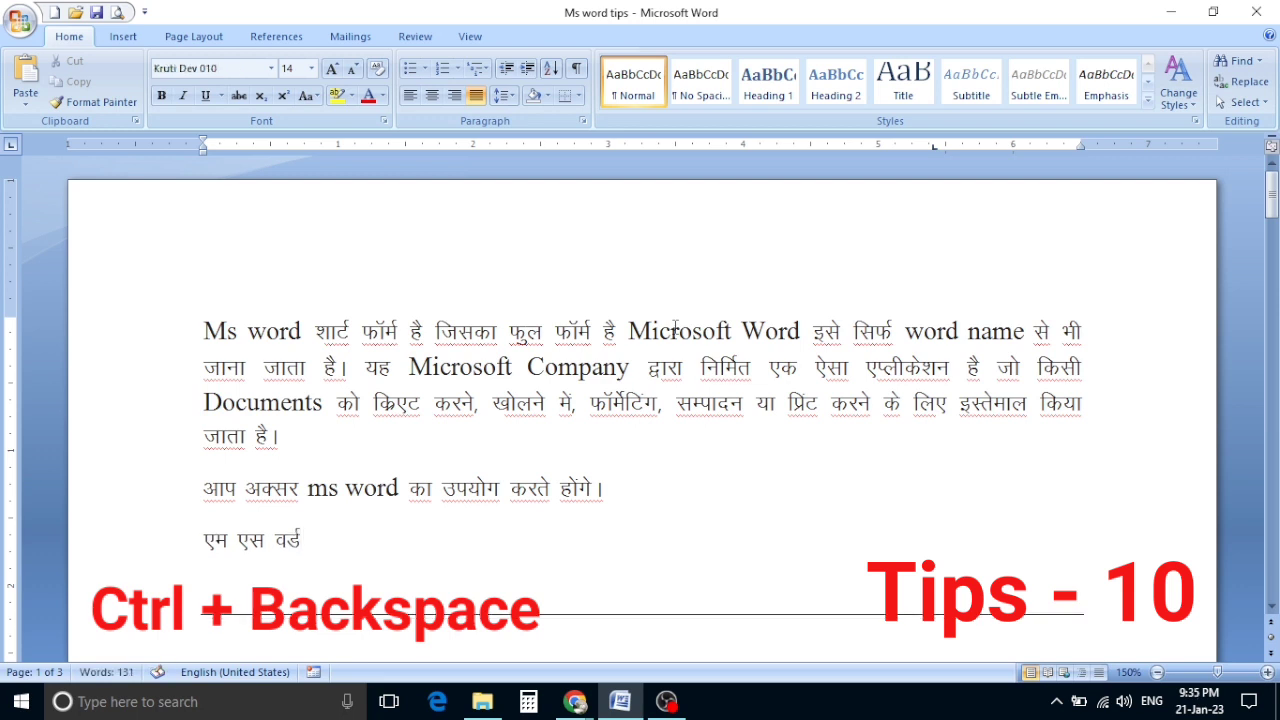
# Step: Delete 'ms word', अक्सर and आप so the line above begins 'अ का उपयोग'
pyautogui.click(401, 488)
pyautogui.hotkey('ctrl', 'BackSpace')
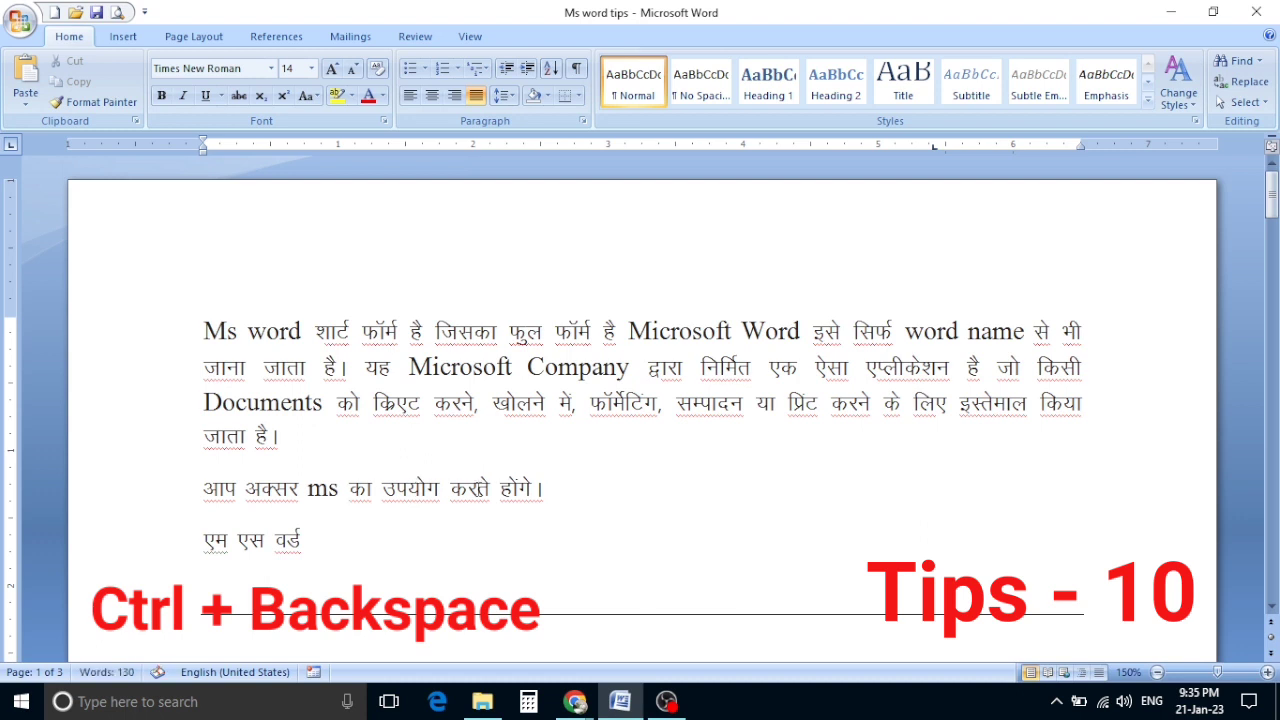
pyautogui.hotkey('ctrl', 'BackSpace')
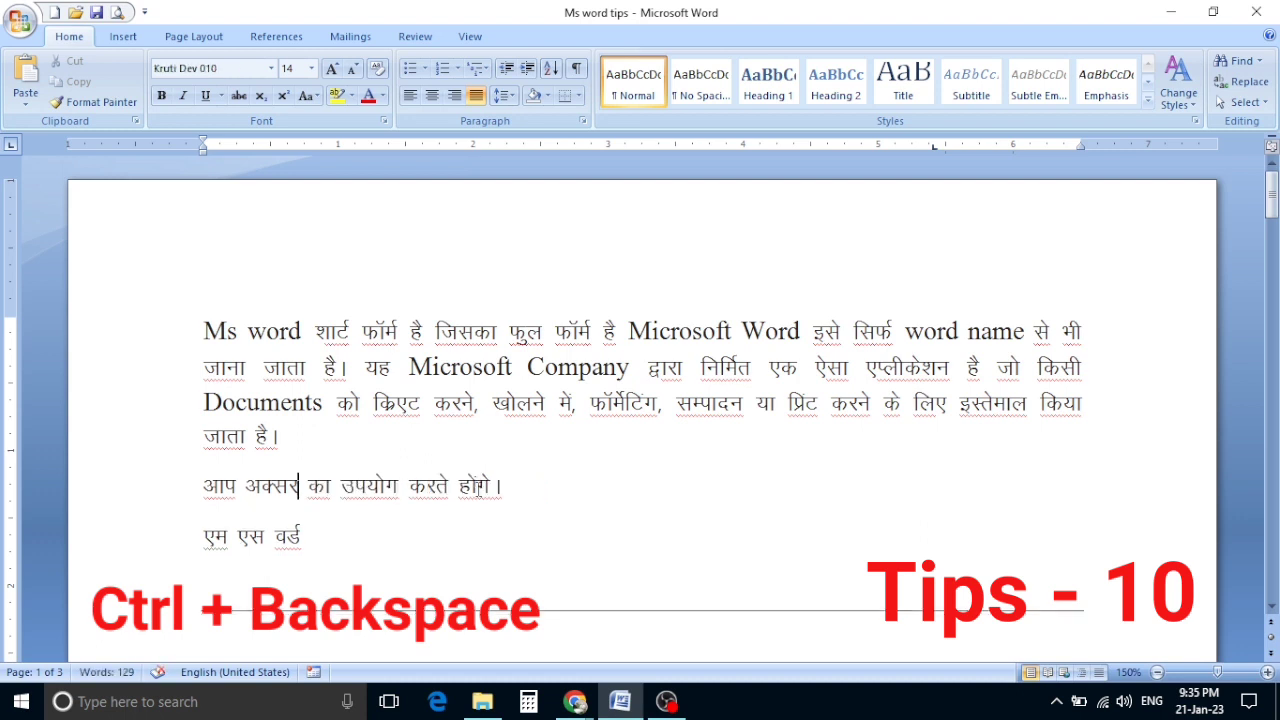
pyautogui.press('BackSpace')
pyautogui.press('BackSpace')
pyautogui.press('BackSpace')
pyautogui.press('BackSpace')
pyautogui.press('BackSpace')
pyautogui.press('BackSpace')
pyautogui.press('BackSpace')
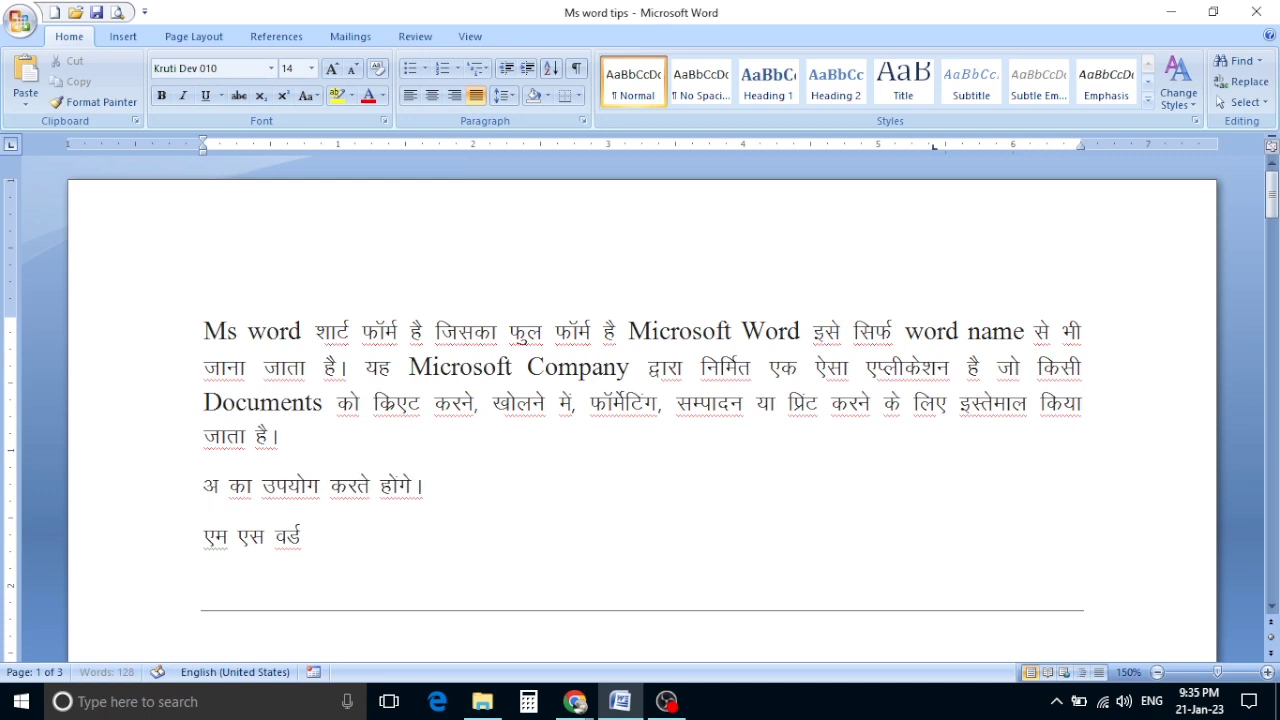
pyautogui.press('BackSpace')
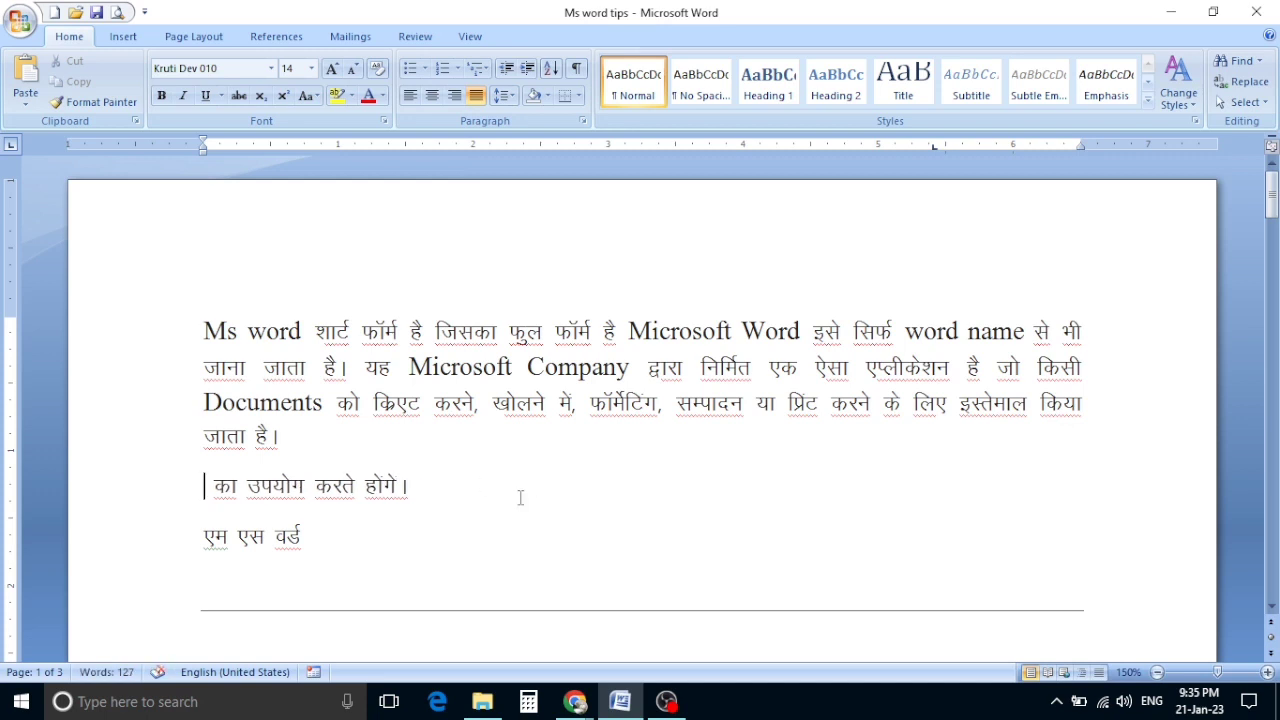